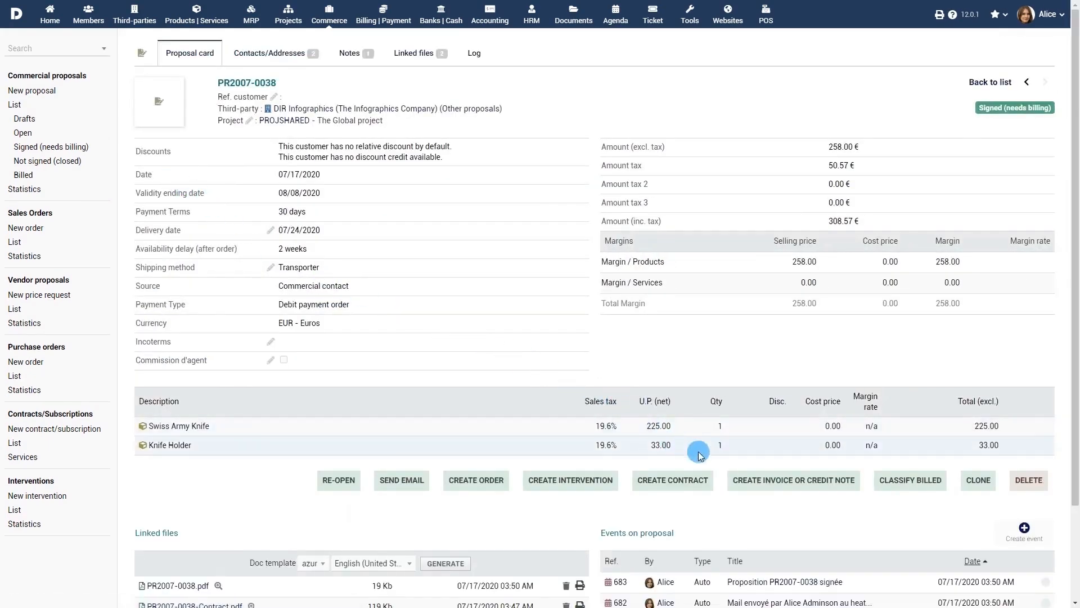
- Start an invoice from proposal PR2007-0038, review the prefilled 258.00 form, then open the sales orders list
click(808, 486)
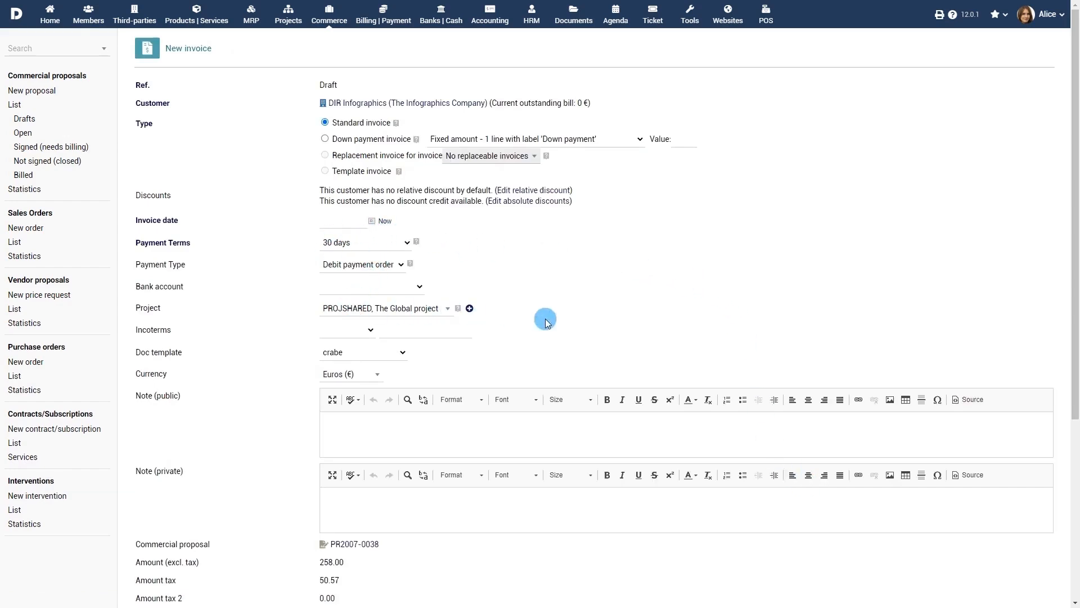
scroll(546, 326, down, 3)
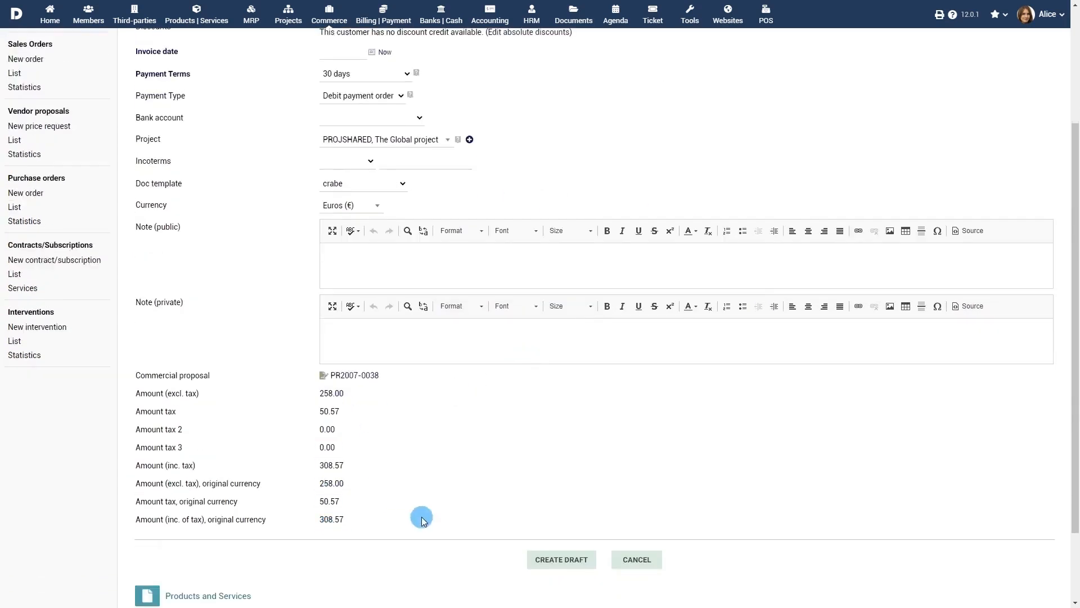
scroll(587, 506, up, 3)
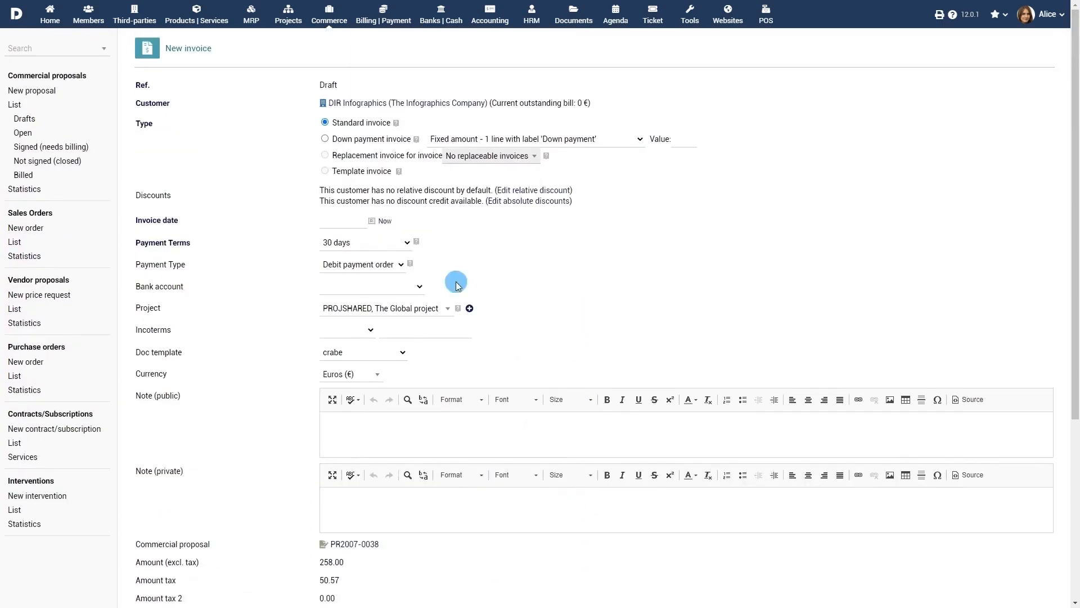
click(16, 242)
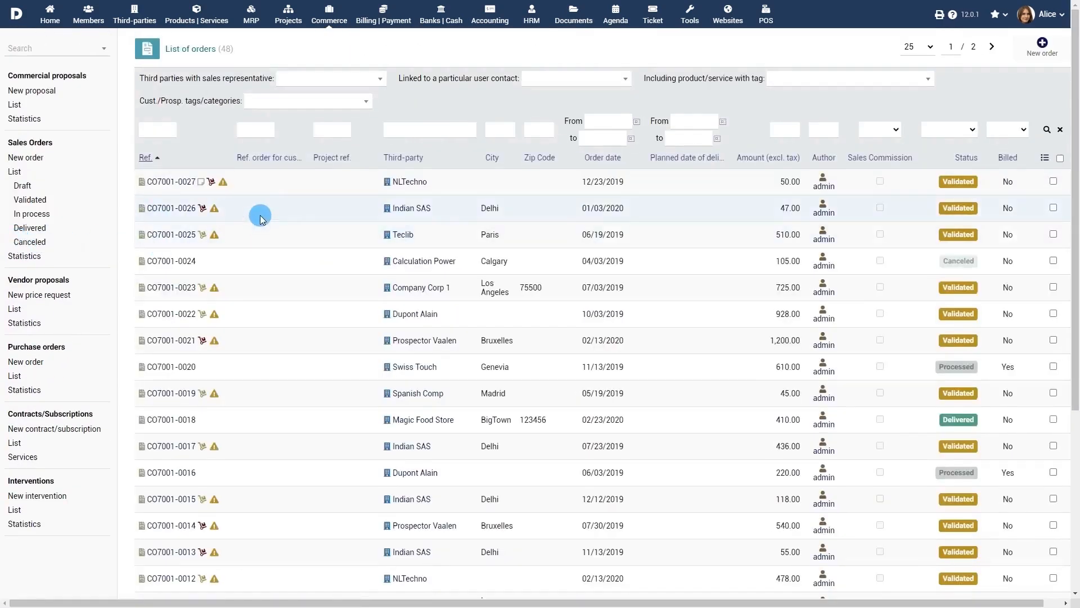
- Review sales order CO7001-0027, then purchase order CF1303-0004
click(169, 183)
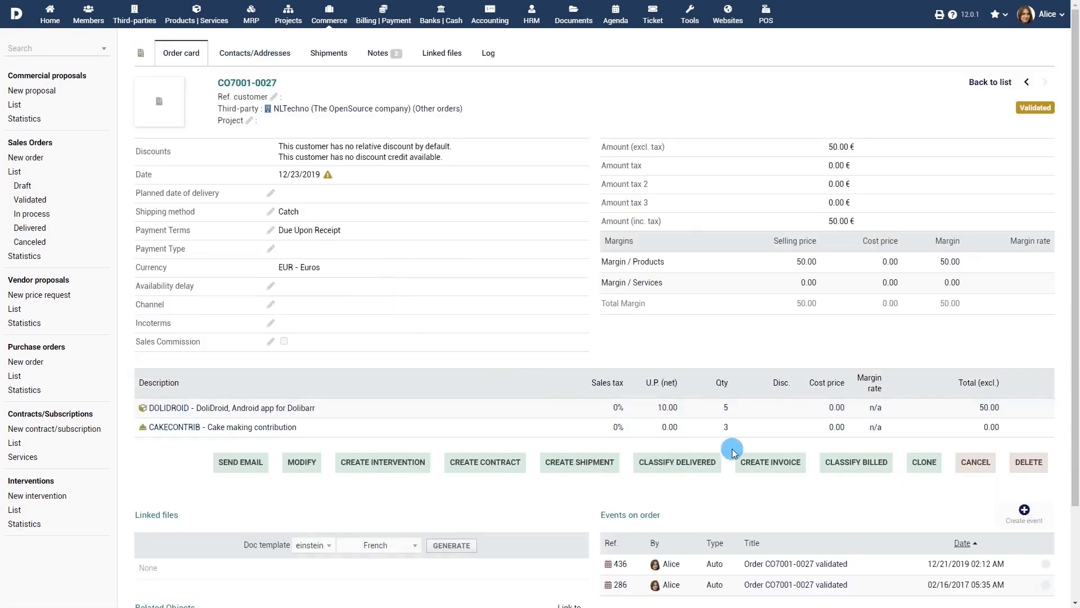
click(776, 462)
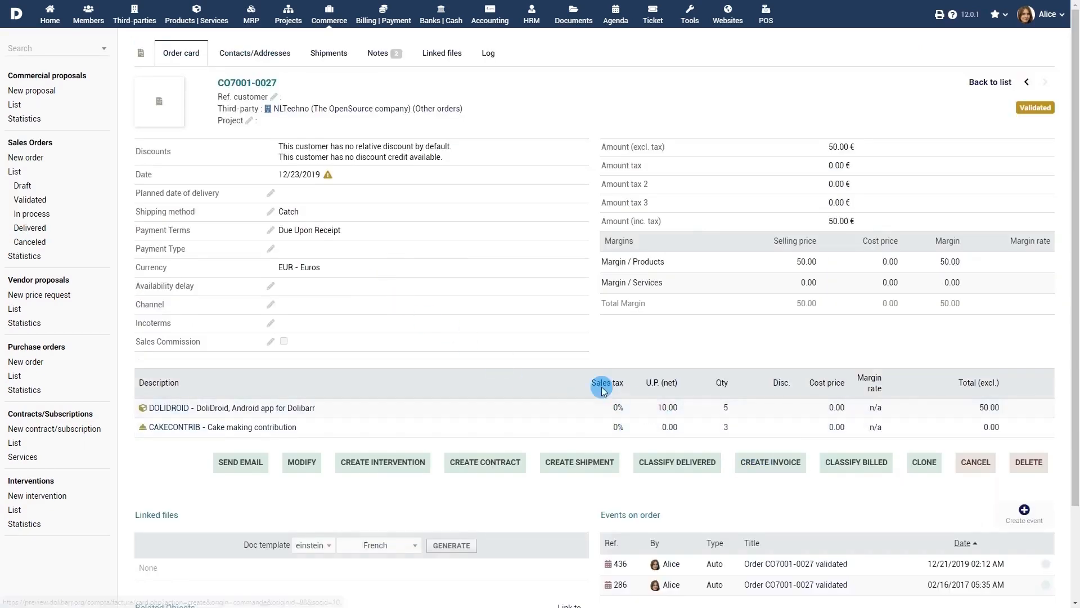
click(17, 377)
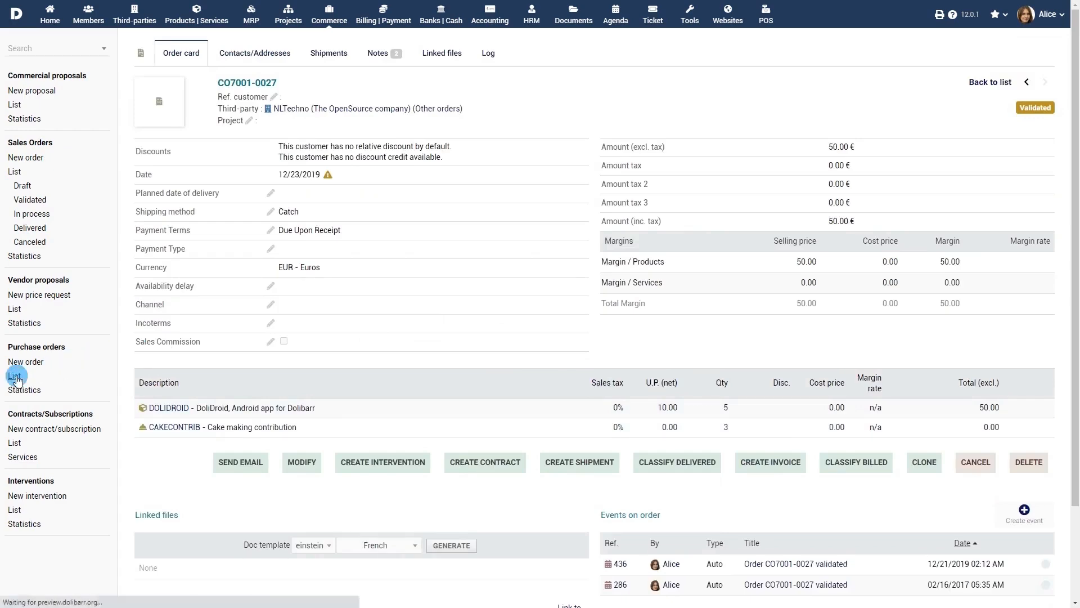
click(162, 141)
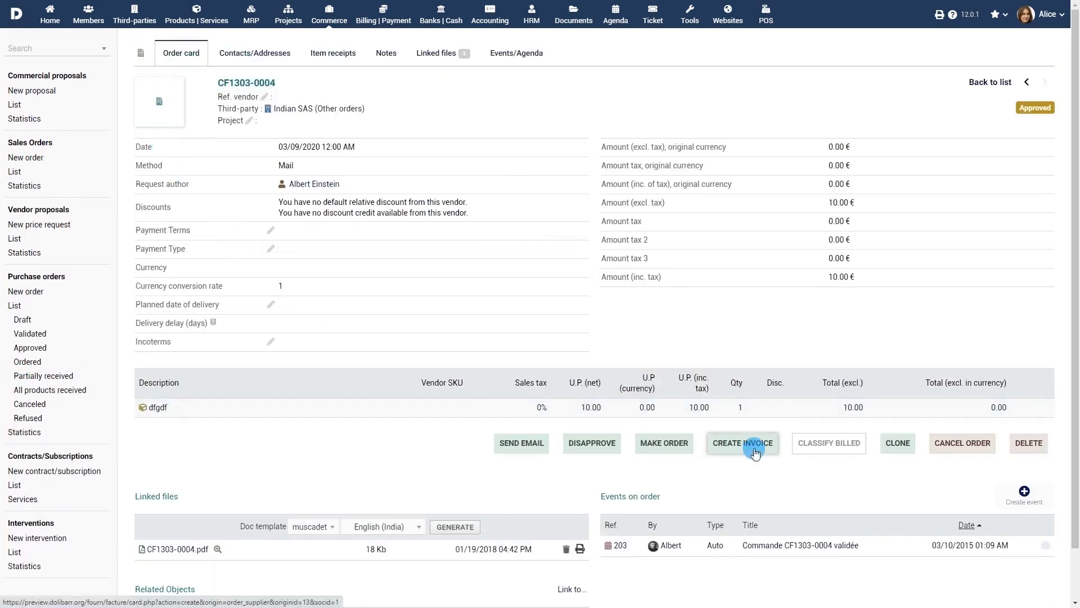
- Review contract CT2006-0003, then intervention FI2006-0004 for Calculation Power
click(15, 488)
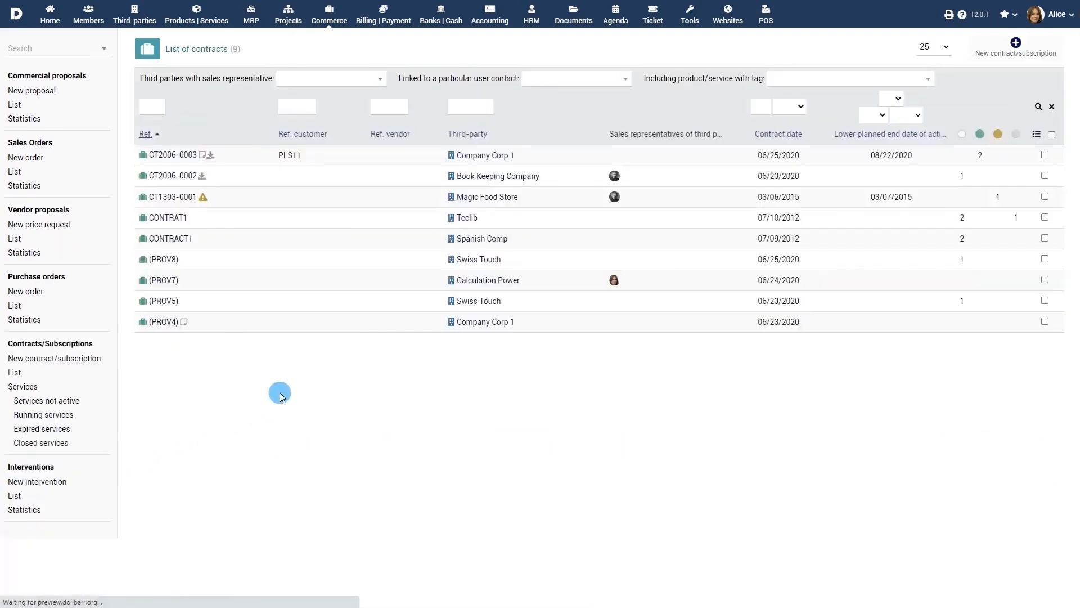
click(173, 155)
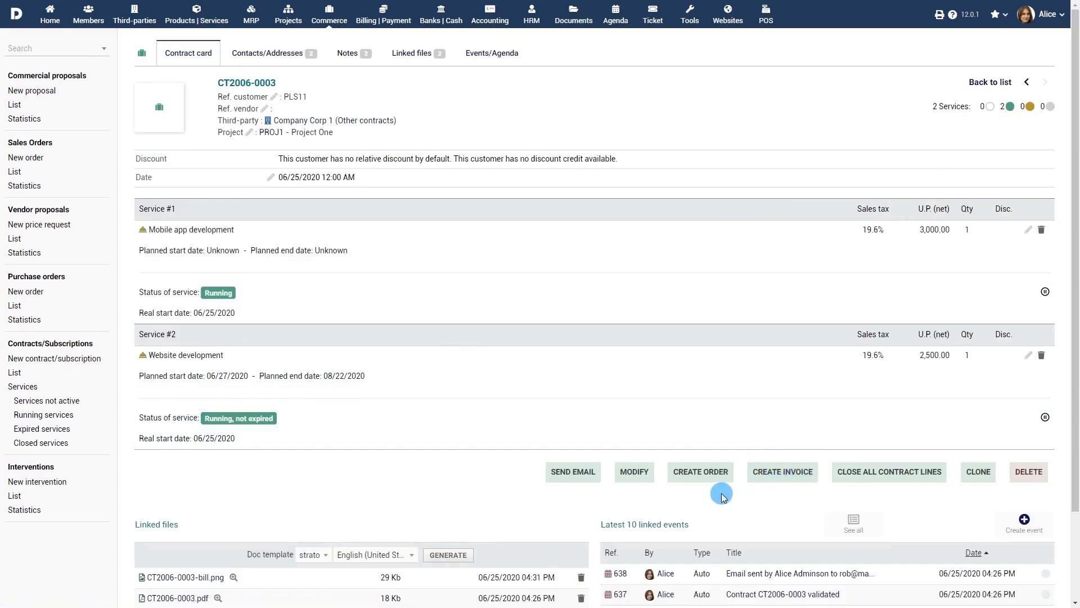
click(14, 496)
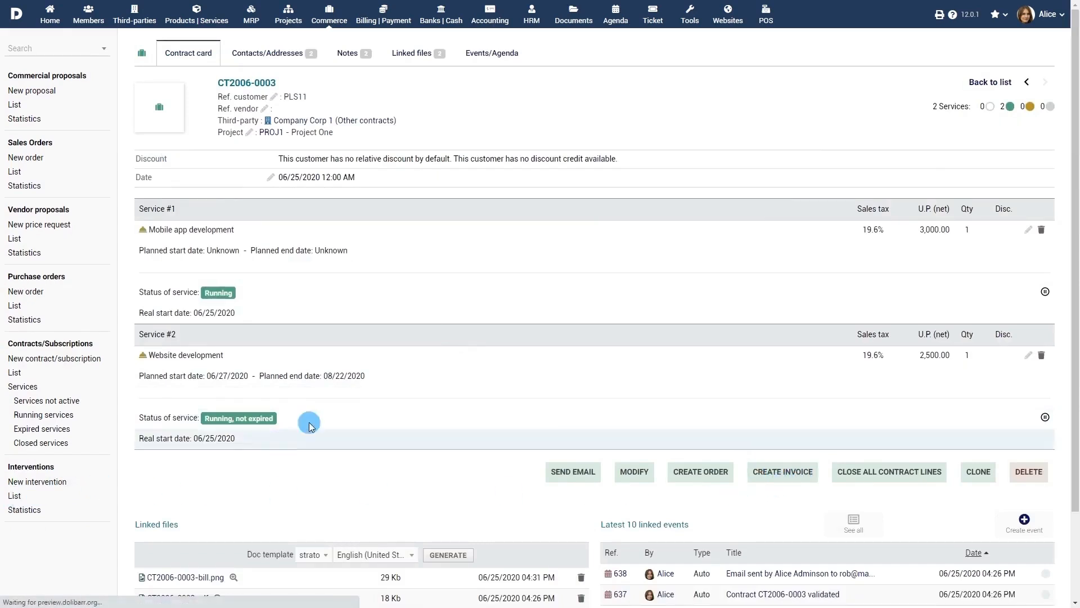
click(176, 119)
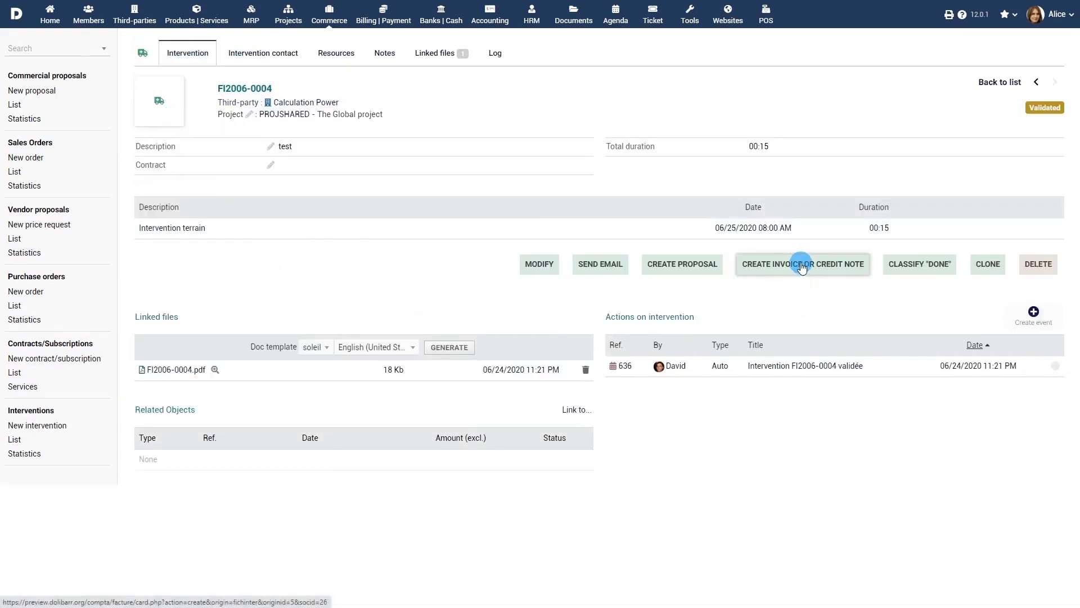
- Go from DIR Infographics' customer record to Billing | Payment and start a new invoice
click(136, 10)
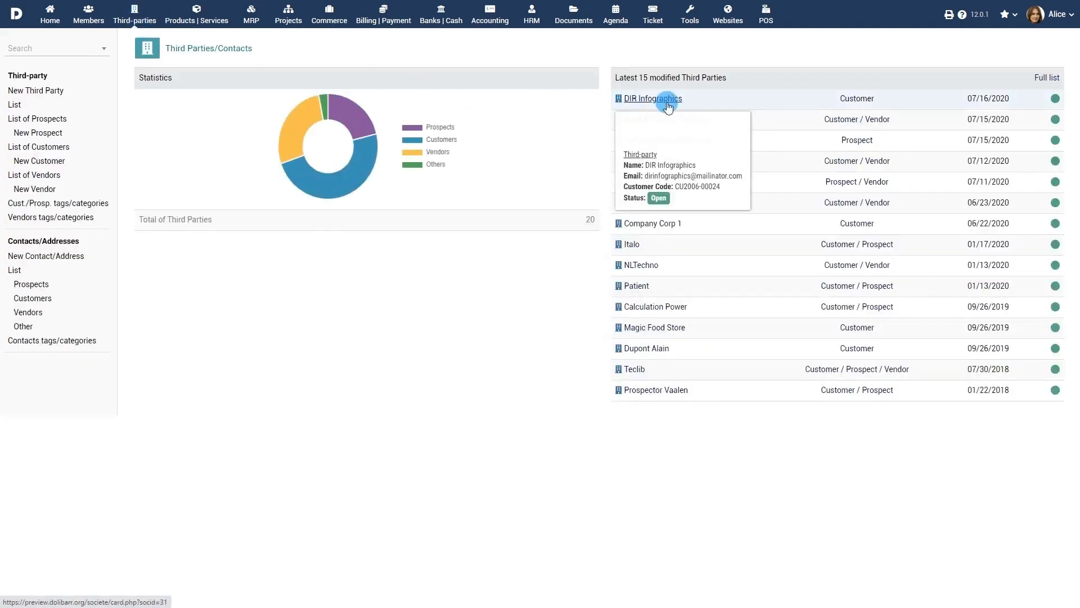
click(668, 105)
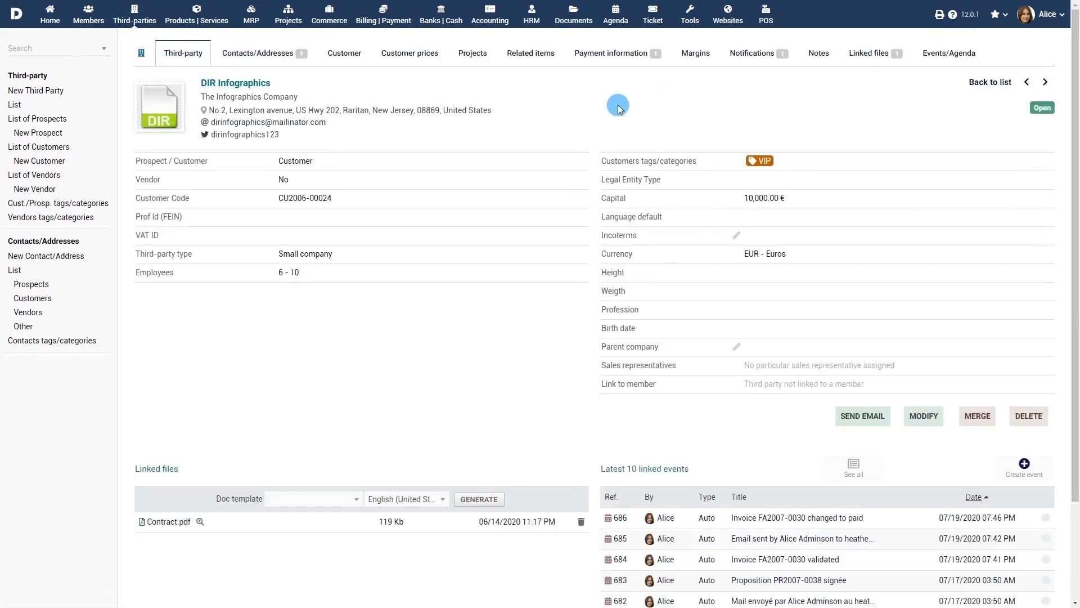
click(337, 51)
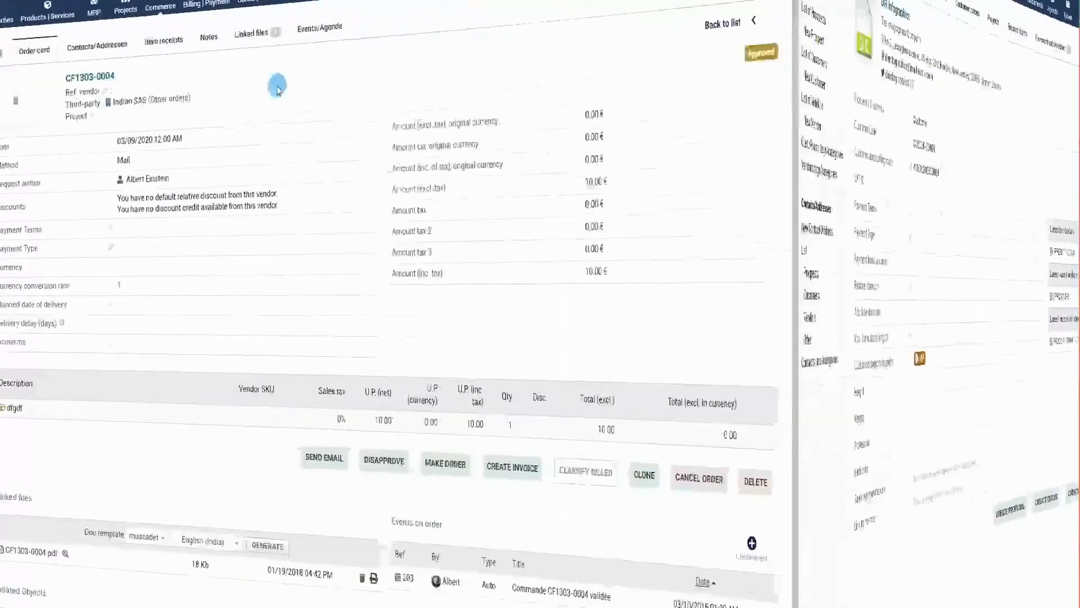
click(388, 19)
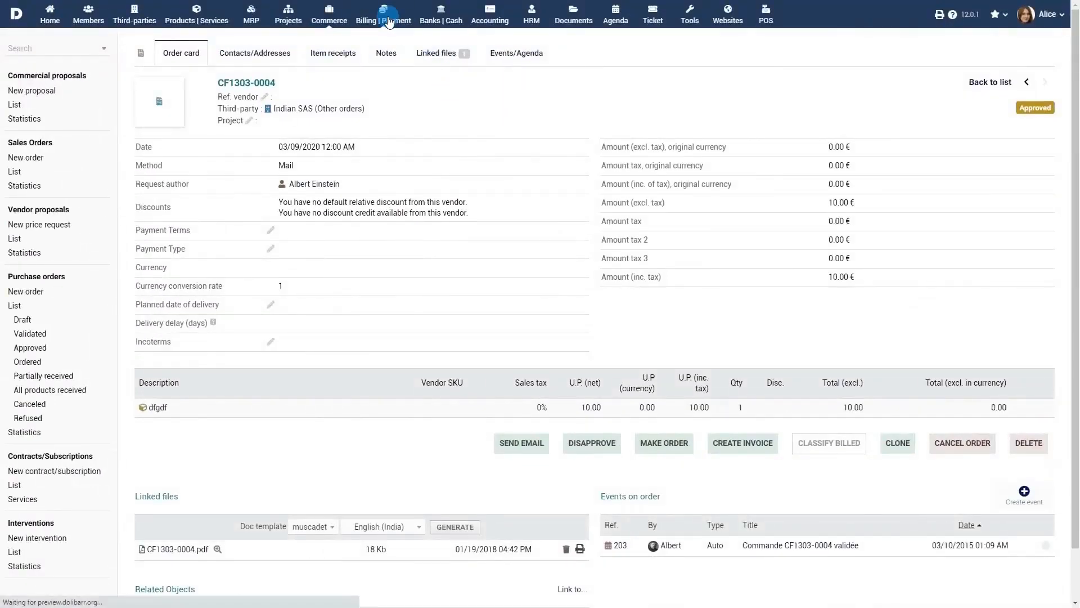
click(28, 95)
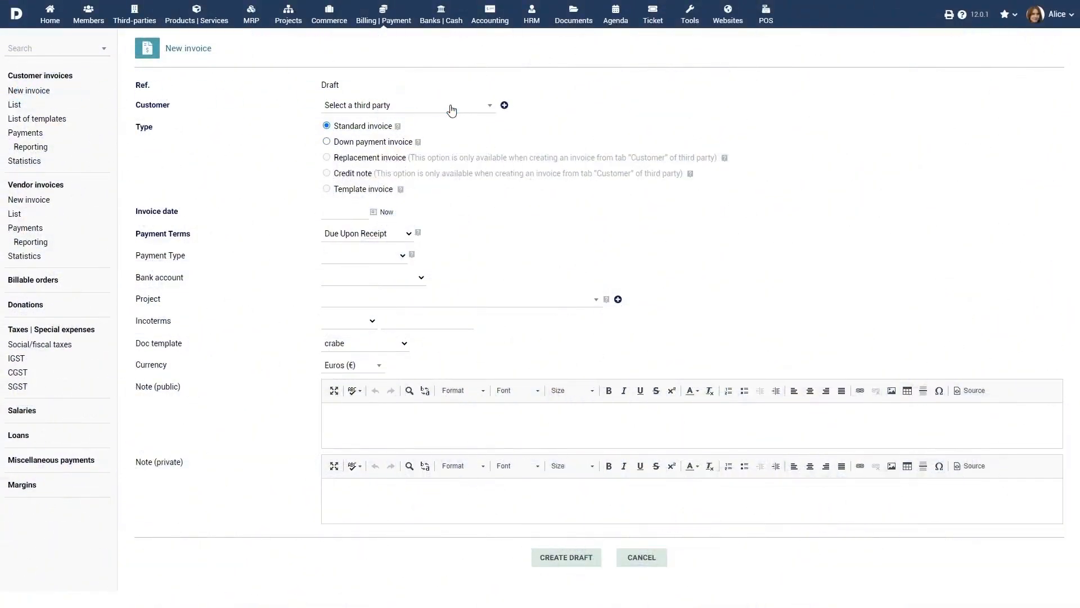
- Choose DIR Infographics (The Infographics Company) as the invoice's customer
click(452, 110)
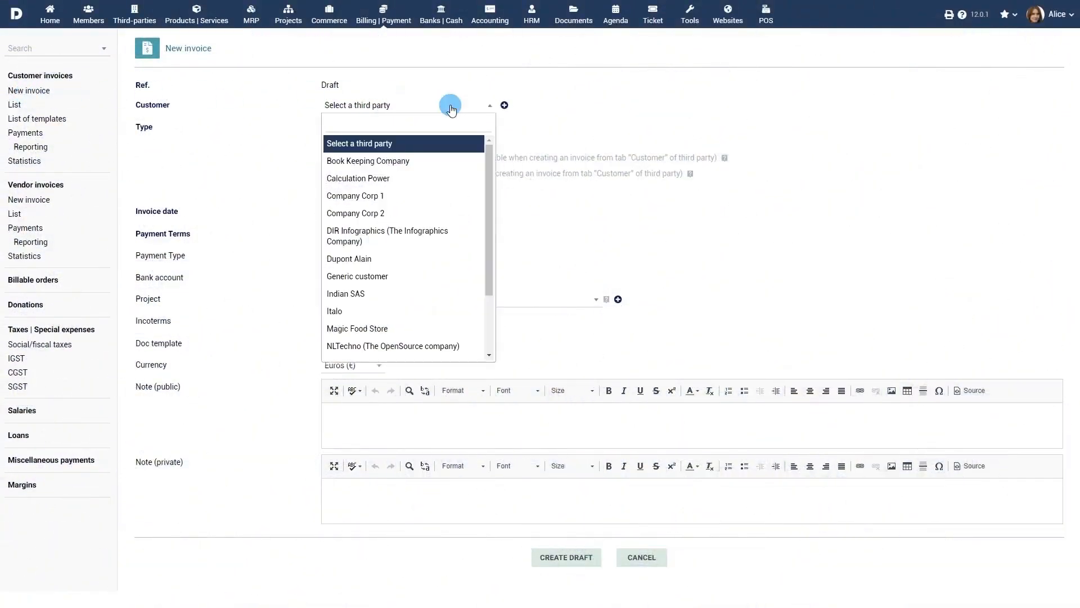
click(426, 234)
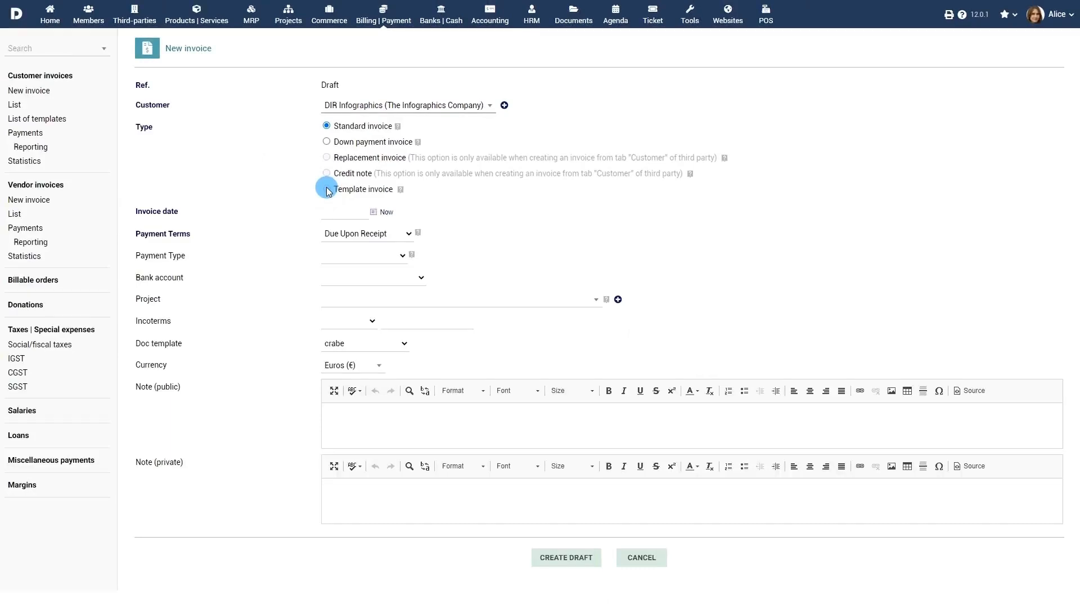
- Set invoice date July 20, 2020, 30-day terms, Bank transfer and the Swiss bank account
click(363, 212)
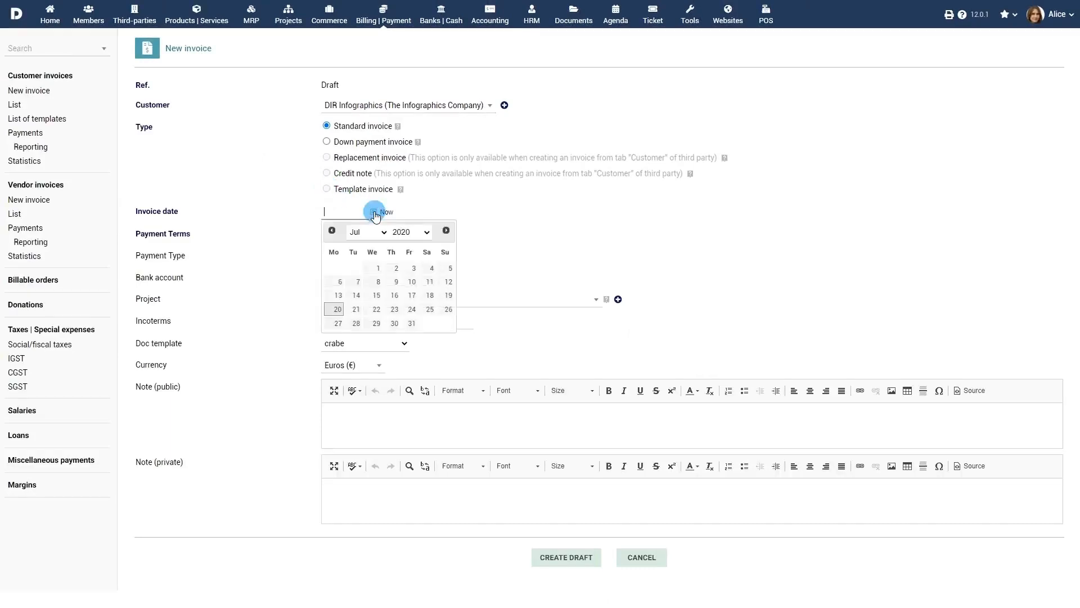
click(338, 310)
click(363, 234)
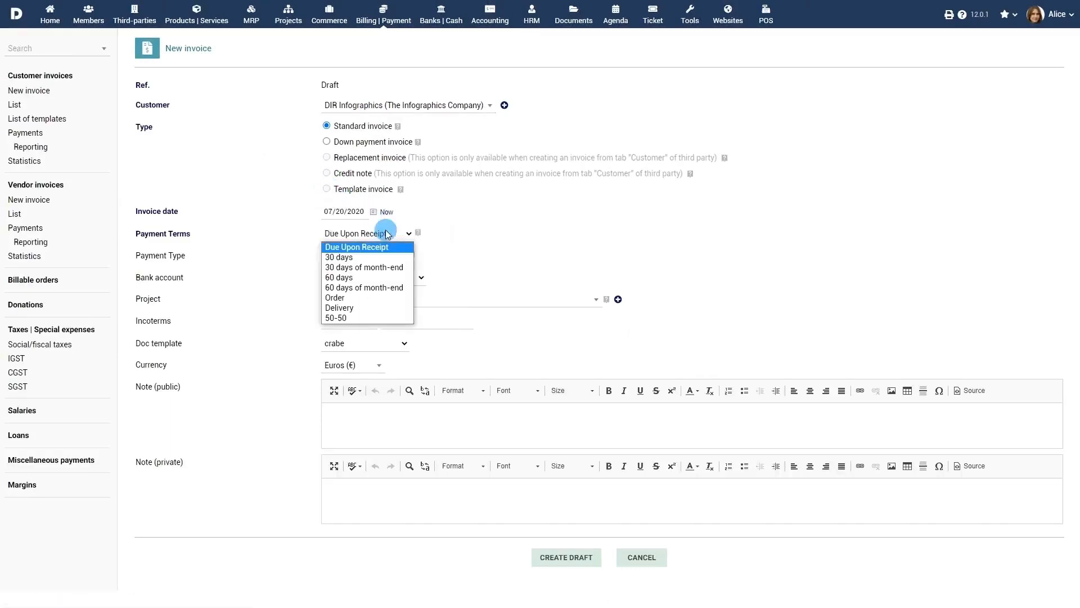
click(374, 259)
click(378, 257)
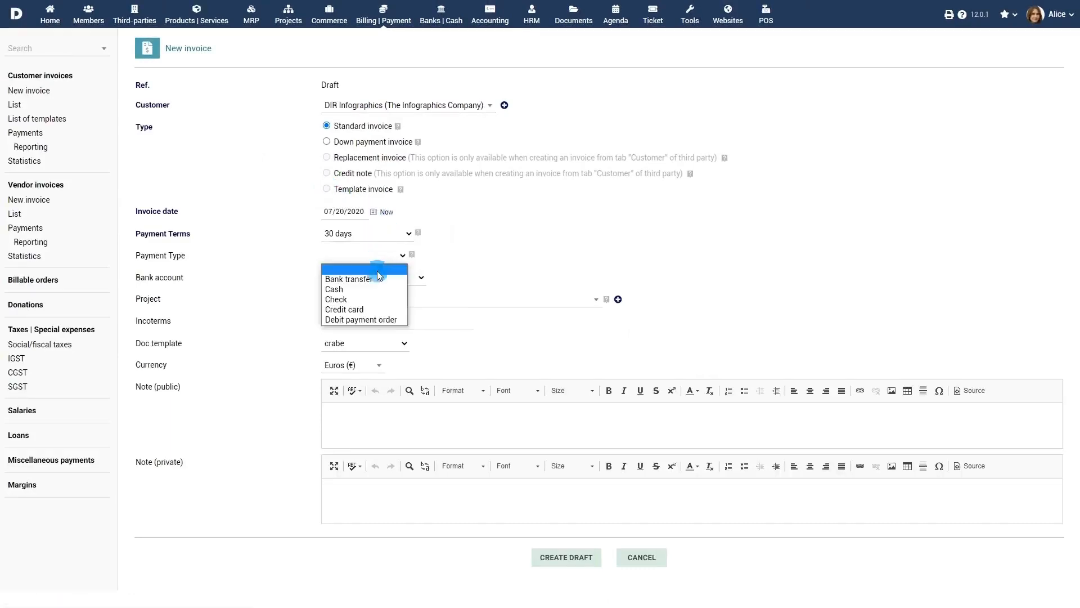
click(377, 271)
click(380, 279)
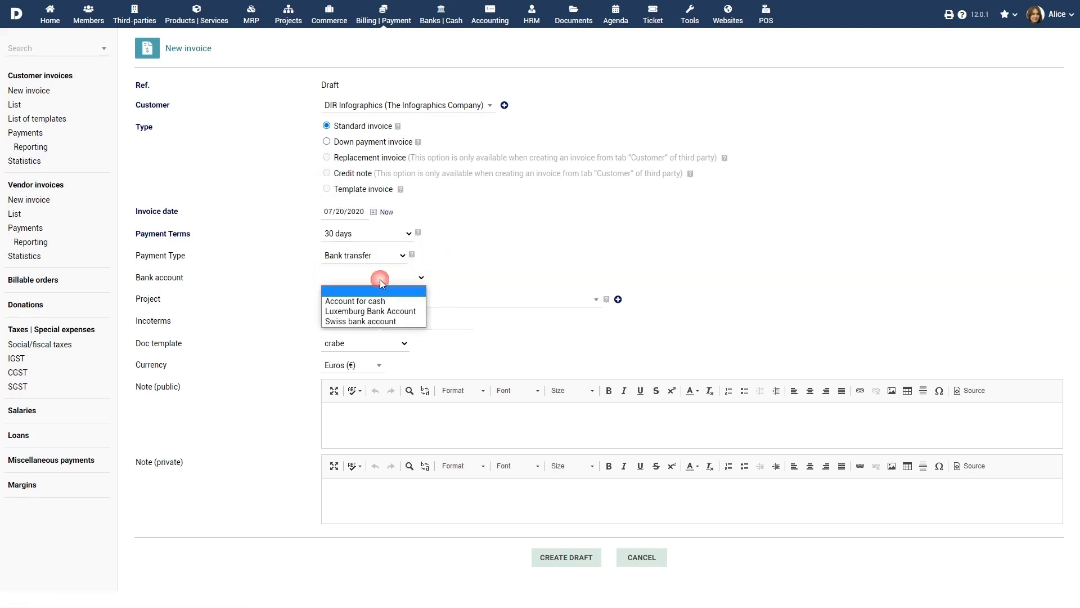
click(379, 320)
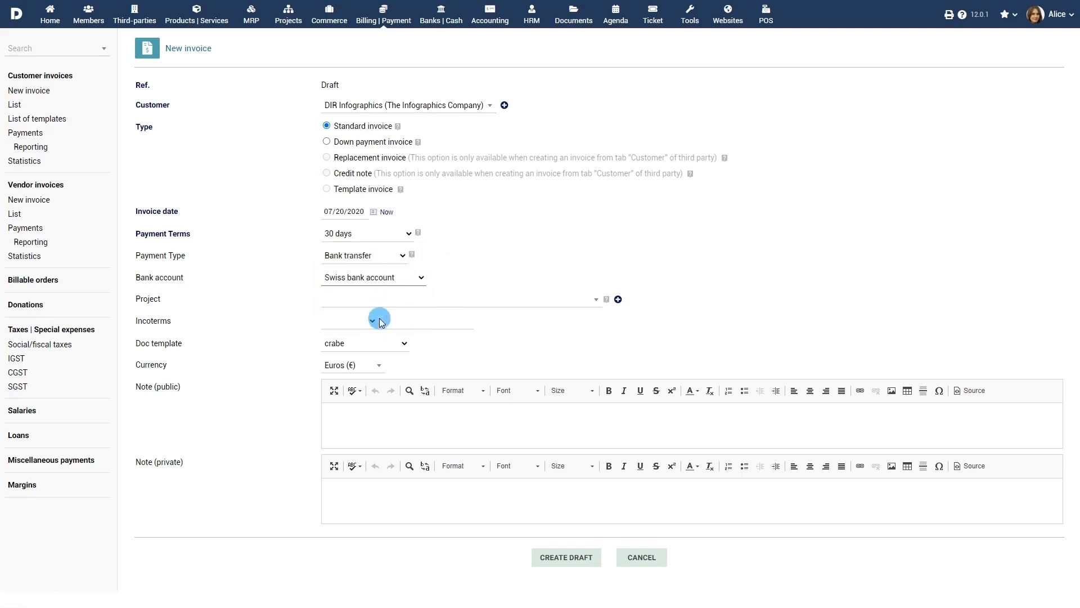
- Link the invoice to project PROJ1, keep Euros, and create the draft
click(418, 301)
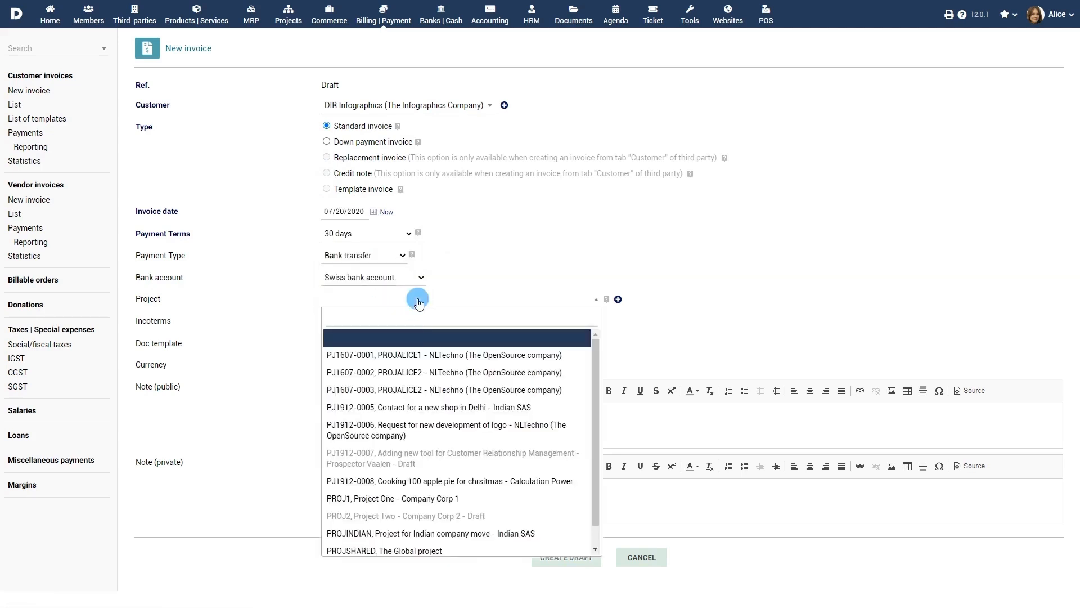
click(419, 499)
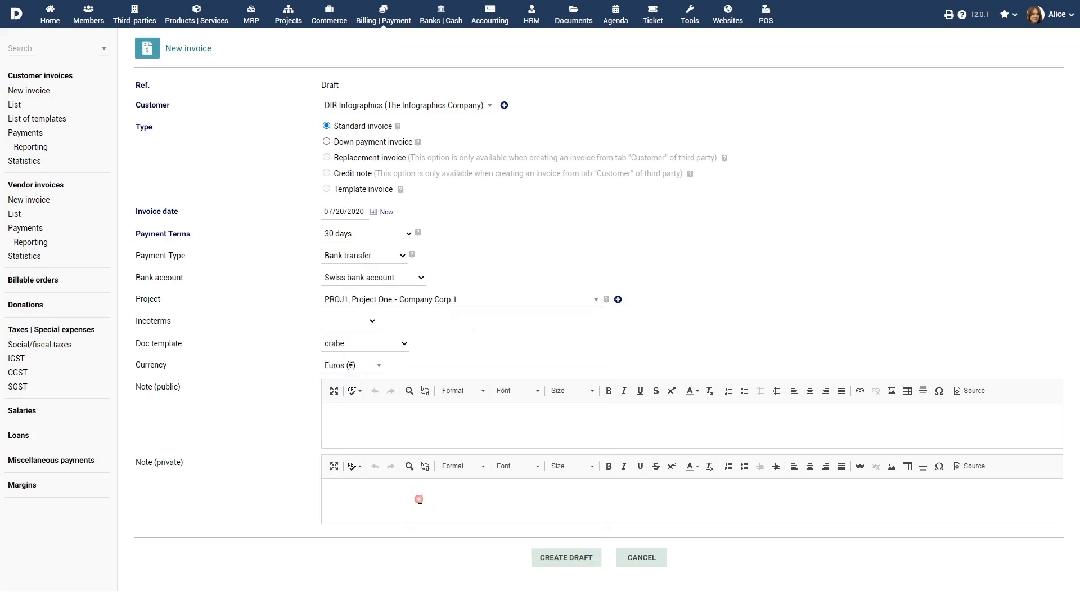
click(370, 366)
click(360, 404)
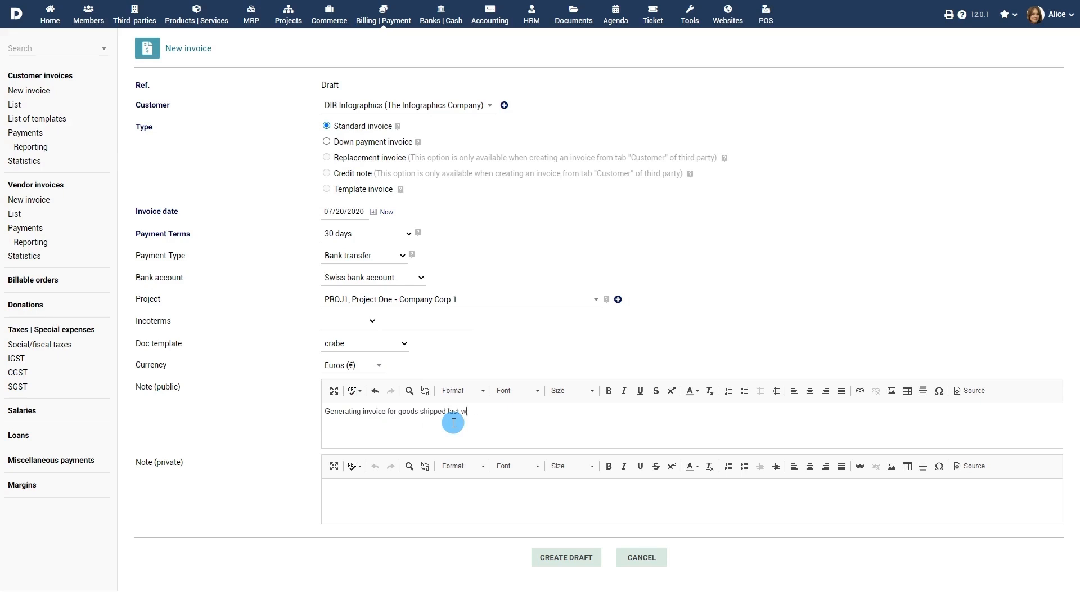
click(575, 561)
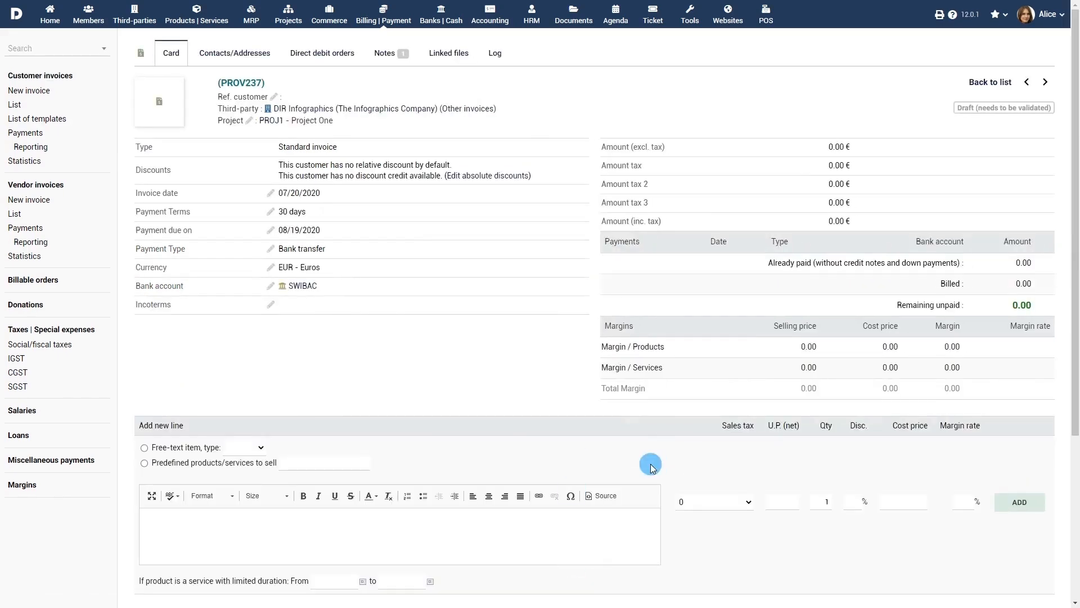
- Add a free-text Product line for Swiss Army Knife at 19.6% tax, 293, quantity 6
click(145, 451)
click(248, 447)
click(246, 471)
click(283, 518)
text(Swiss Army Knife)
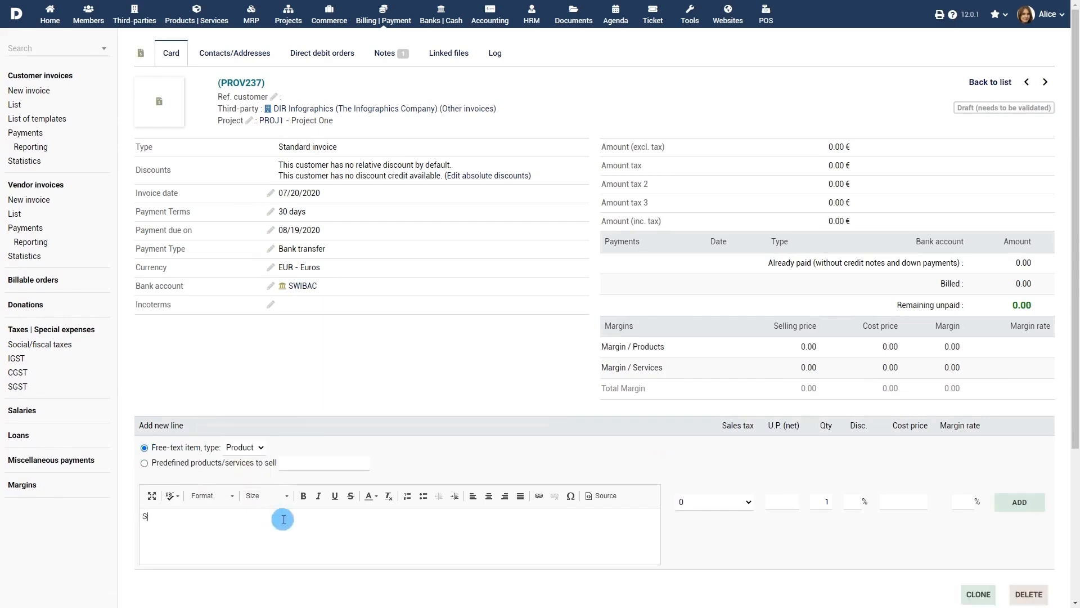
click(748, 501)
click(735, 557)
click(781, 502)
text(293)
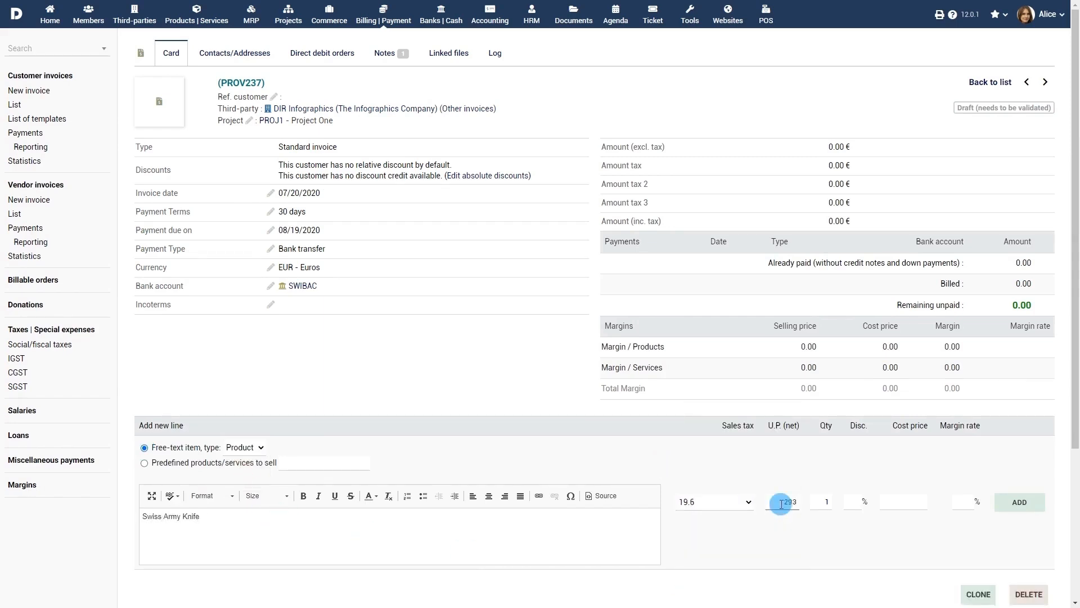
double_click(823, 501)
text(6)
click(1020, 502)
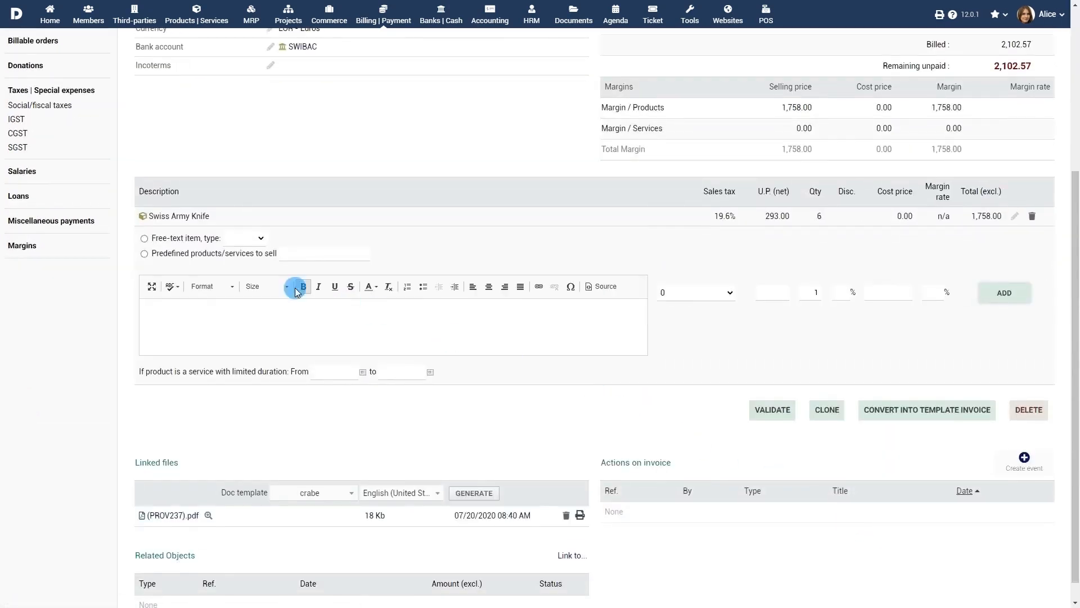
- Add predefined product COMP-XP4523 computer as a line on the invoice
click(155, 256)
click(298, 254)
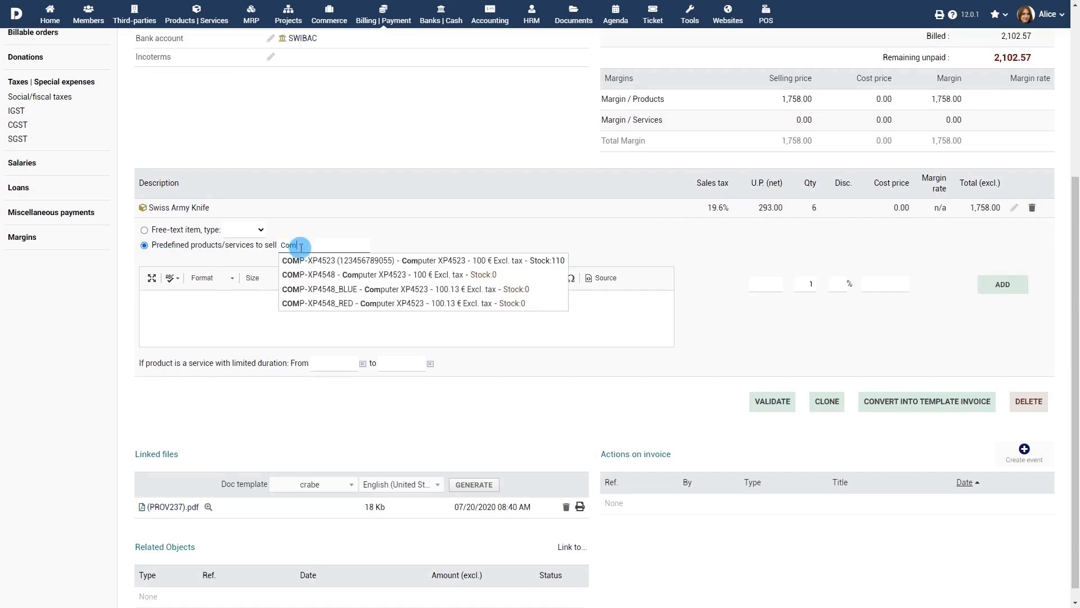
click(326, 261)
click(1004, 284)
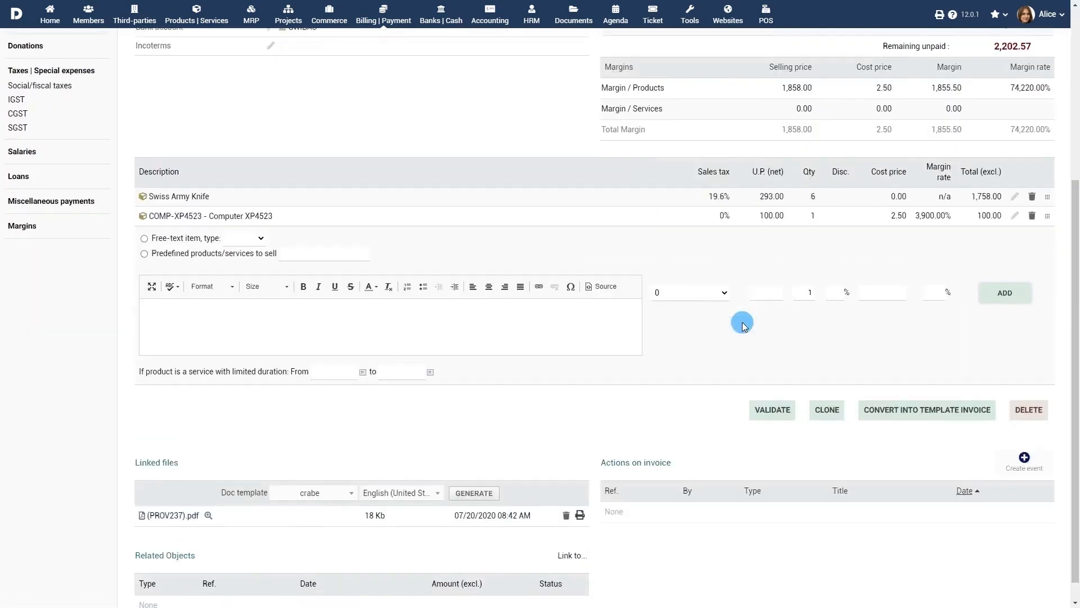
scroll(742, 326, up, 5)
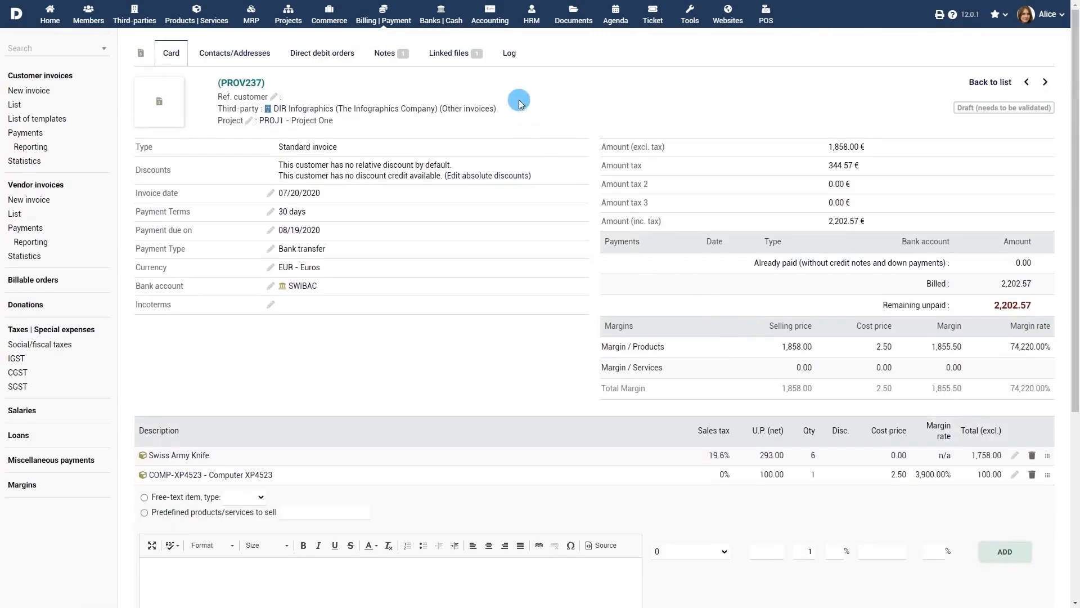
- Upload Contract.pdf to the invoice's Linked files and return to the invoice card
click(459, 55)
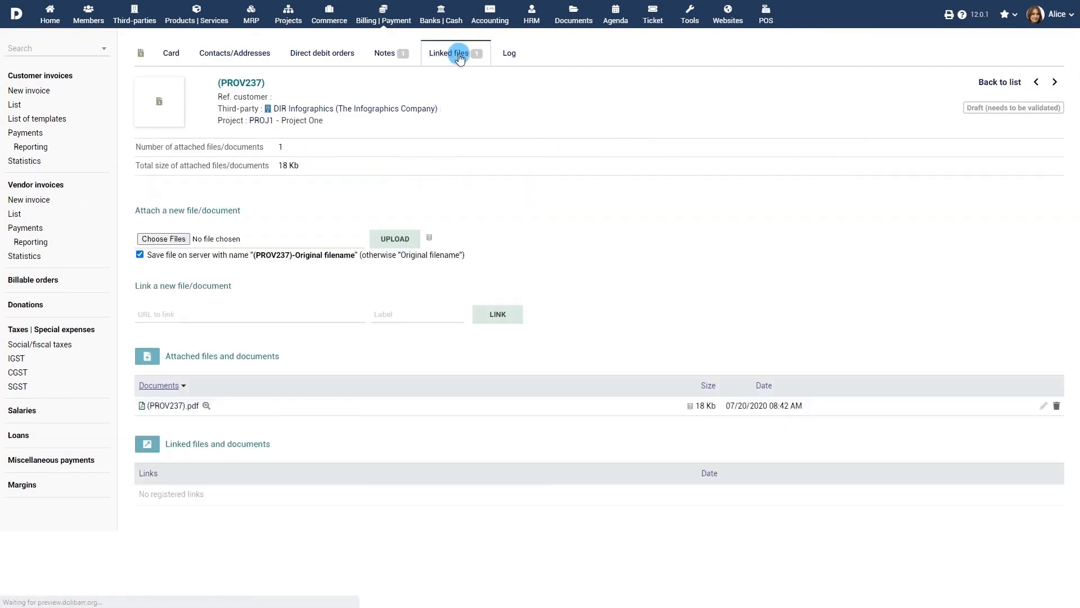
click(164, 241)
click(142, 133)
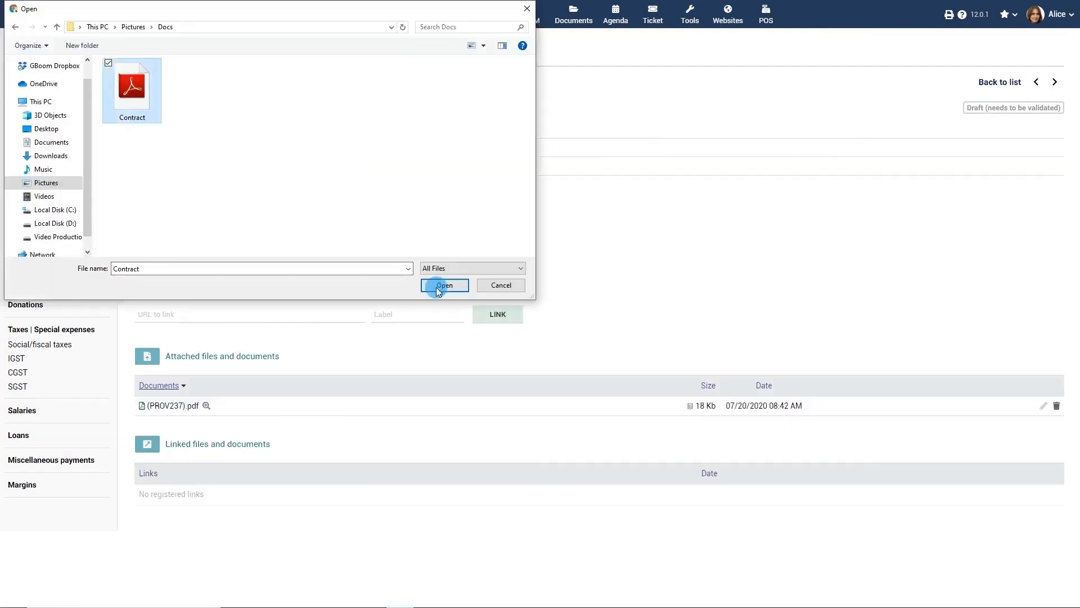
click(441, 286)
click(399, 238)
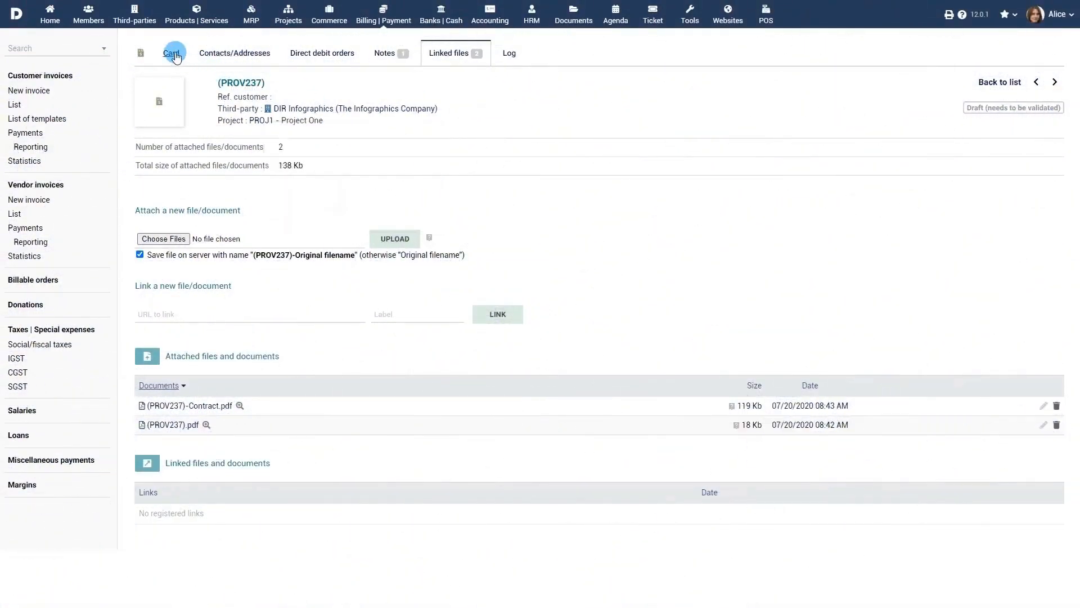
click(175, 55)
scroll(540, 282, down, 3)
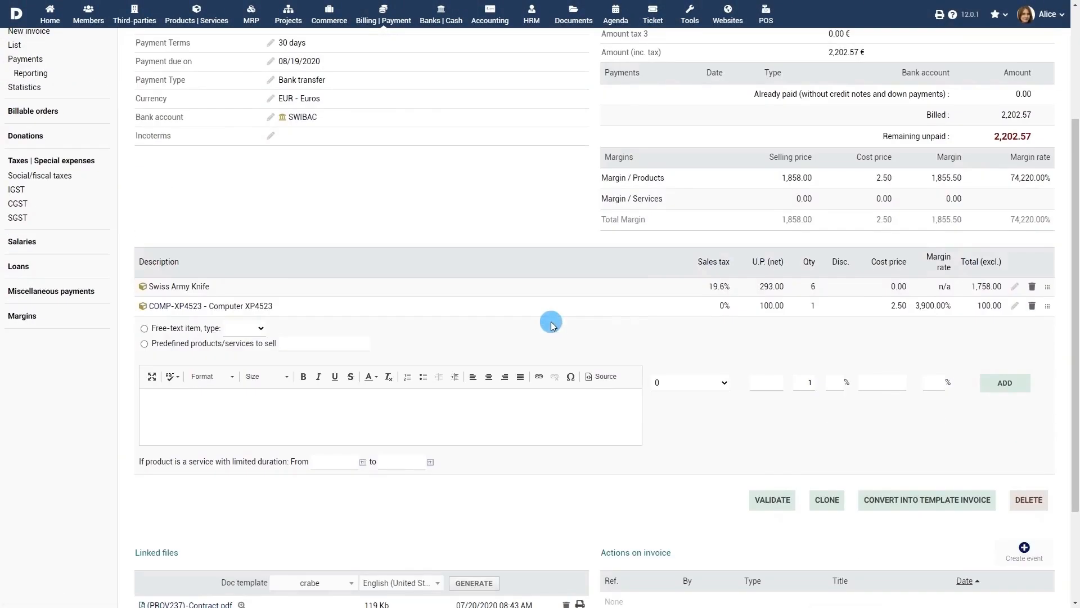
- Validate the draft as invoice FA2007-0032 and review the generated FA2007-0032.pdf
click(771, 500)
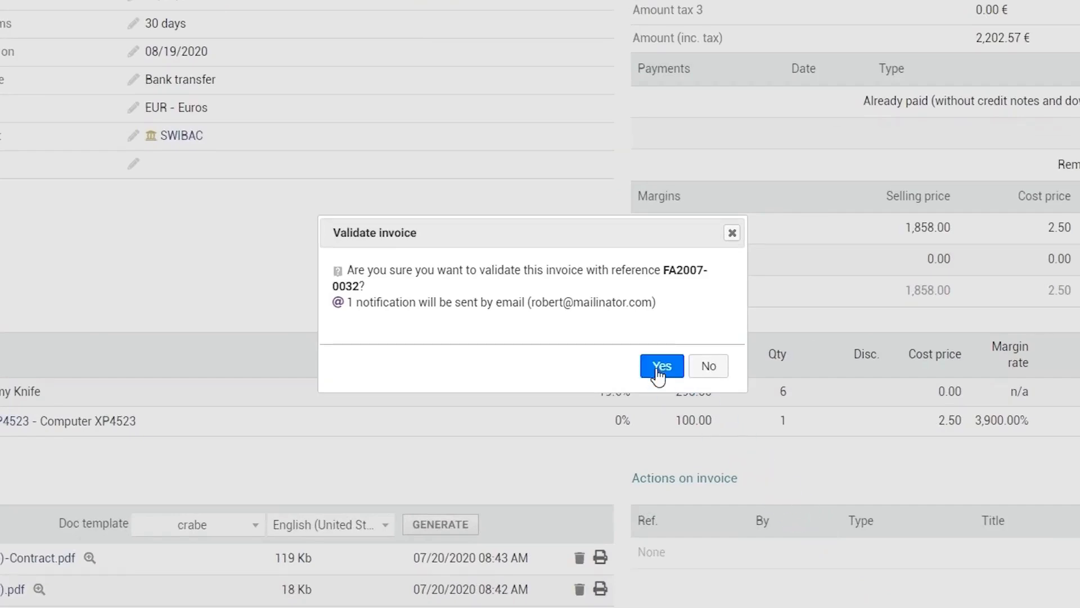
click(659, 369)
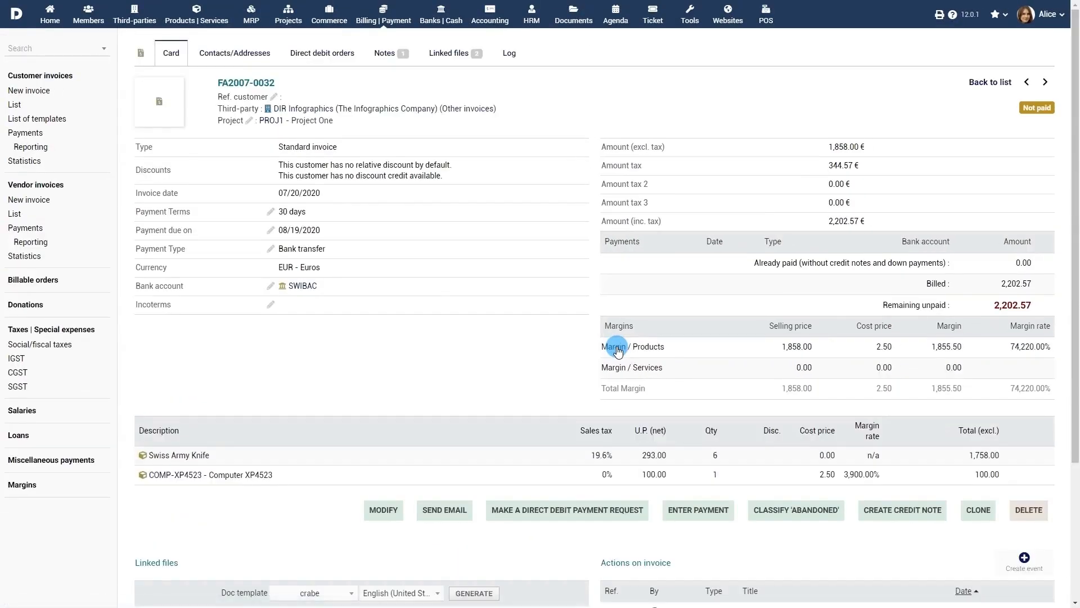
scroll(617, 350, down, 3)
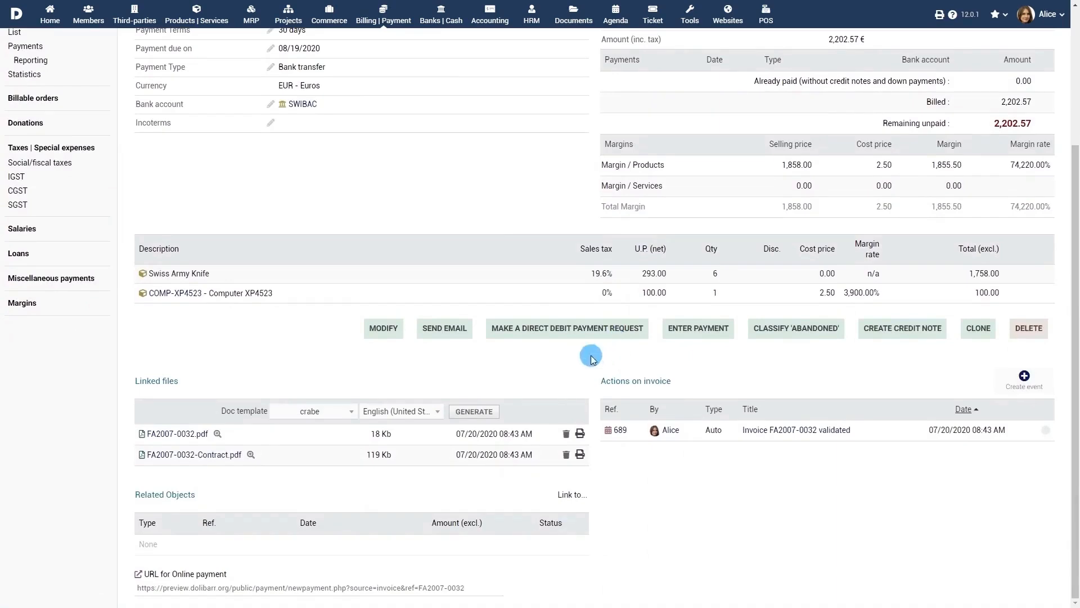
click(175, 434)
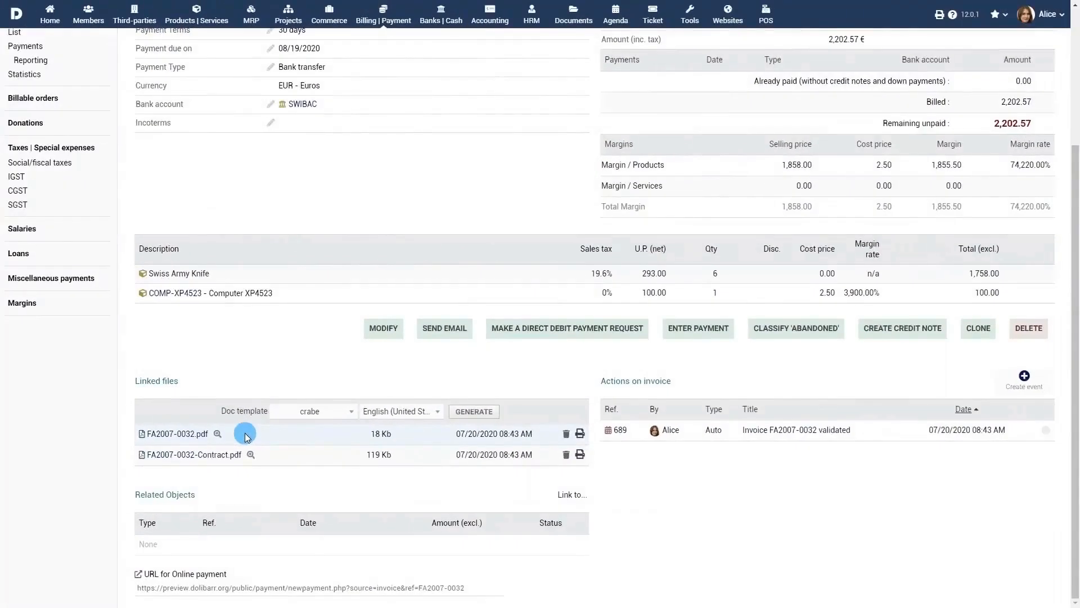
scroll(244, 433, up, 3)
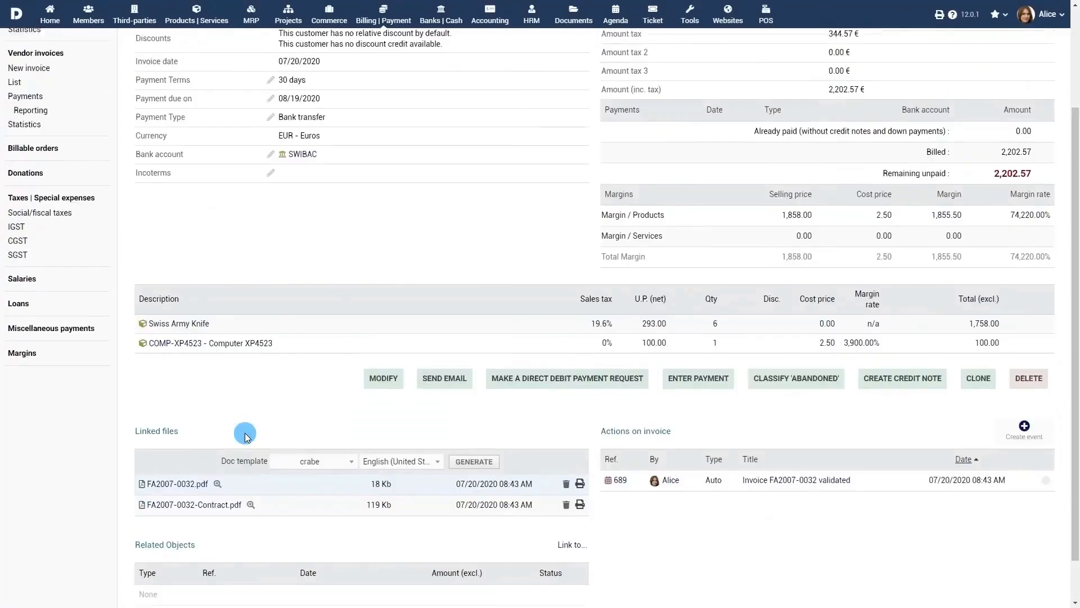
- Email invoice FA2007-0032 with its PDF to the customer's e-mail address
click(445, 328)
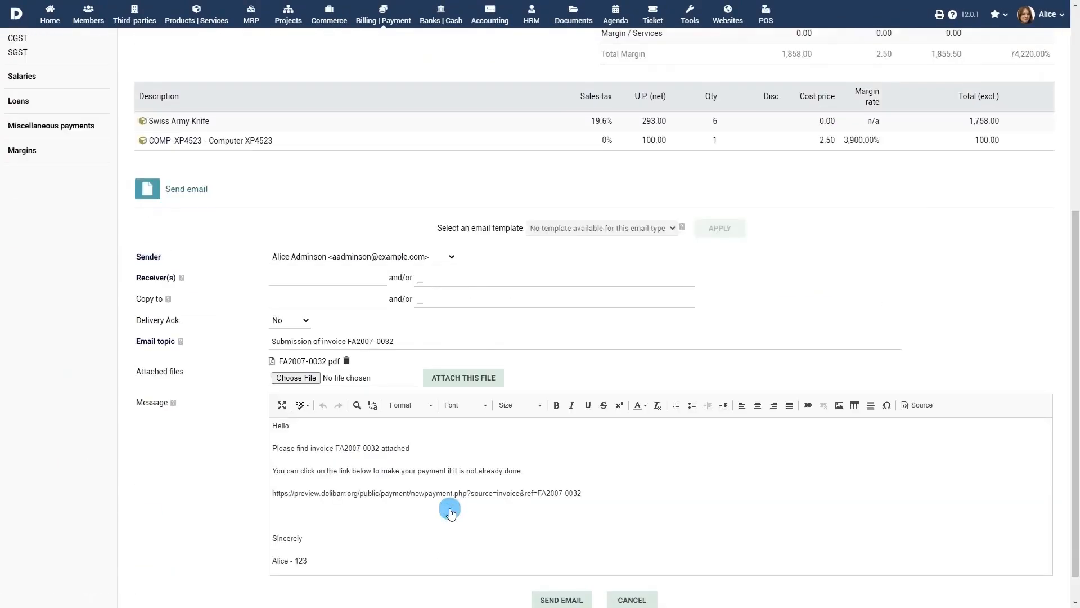
click(357, 280)
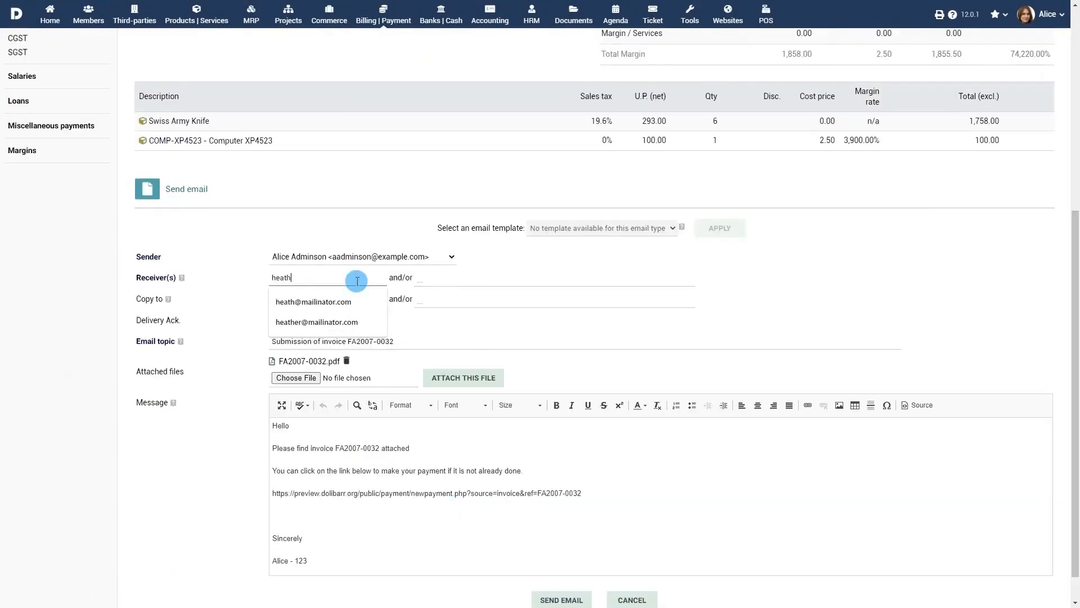
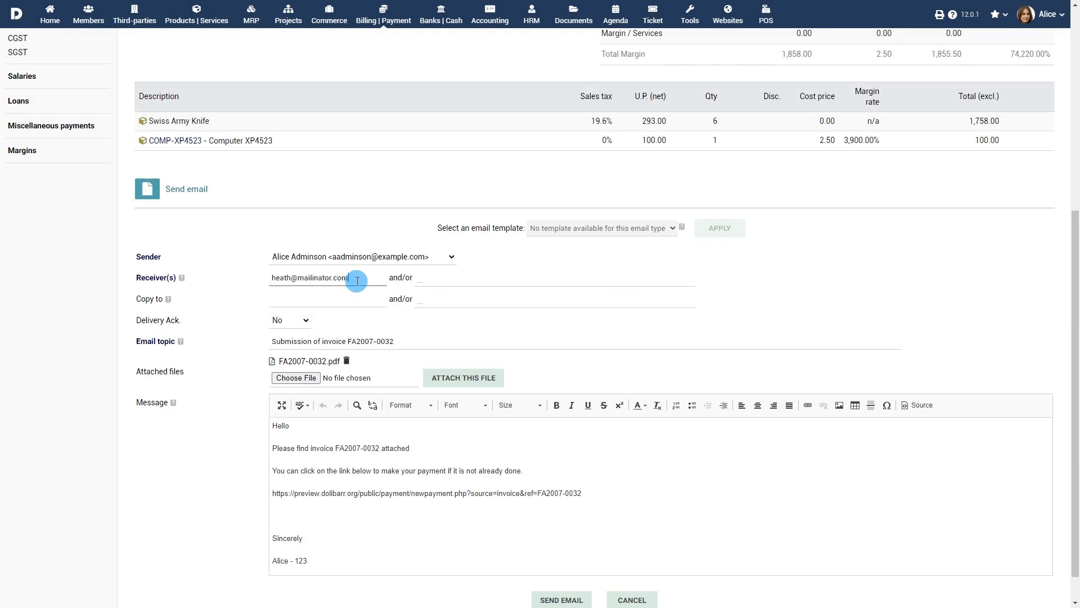
scroll(394, 299, down, 1)
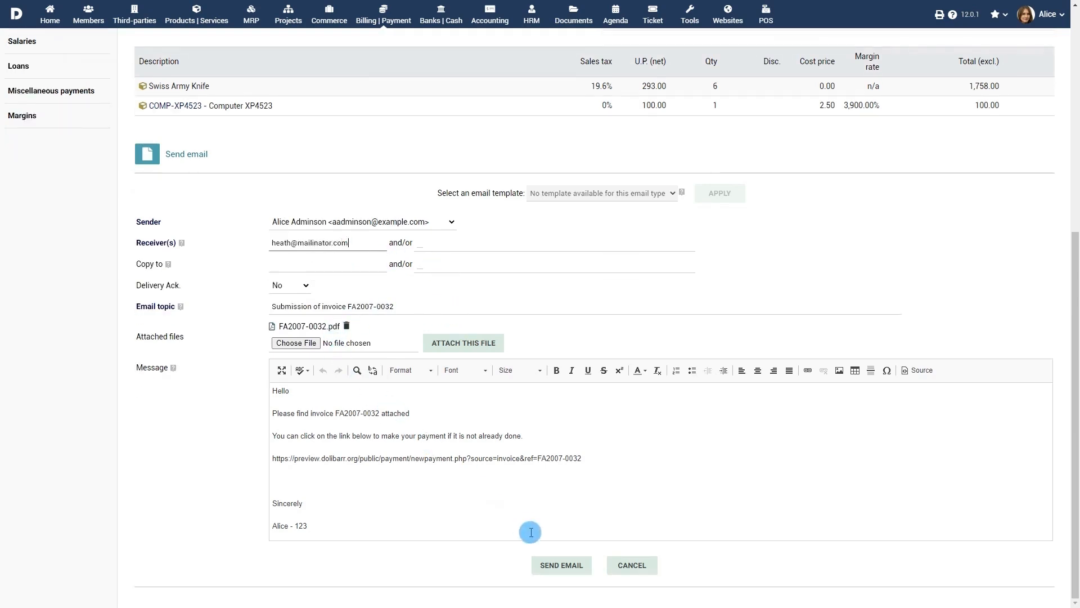
click(560, 566)
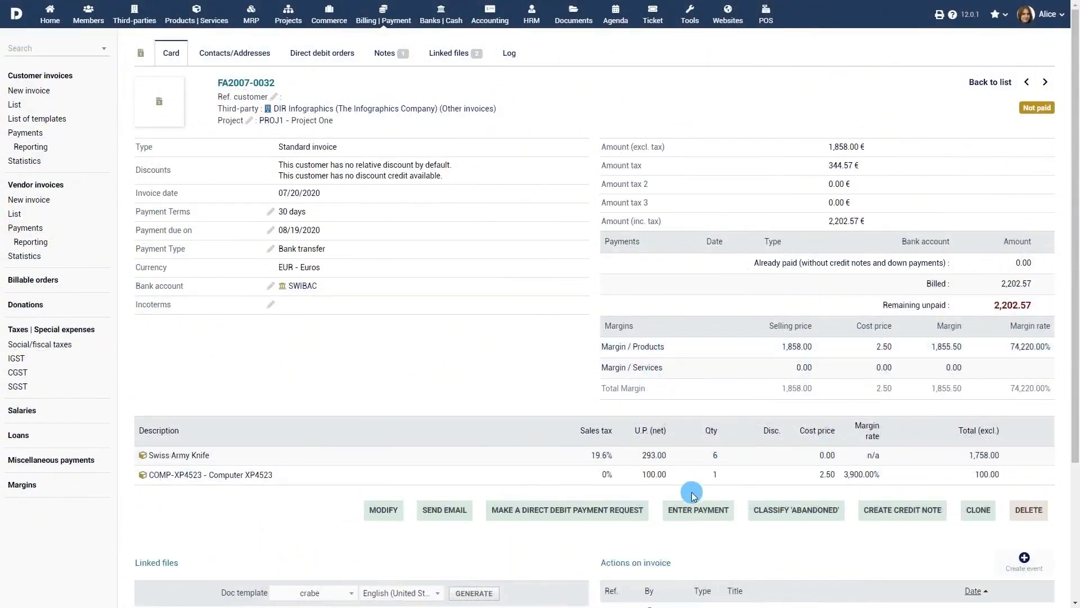
- Record a 1202.57 payment dated 07/20/2020 against invoice FA2007-0032
click(698, 512)
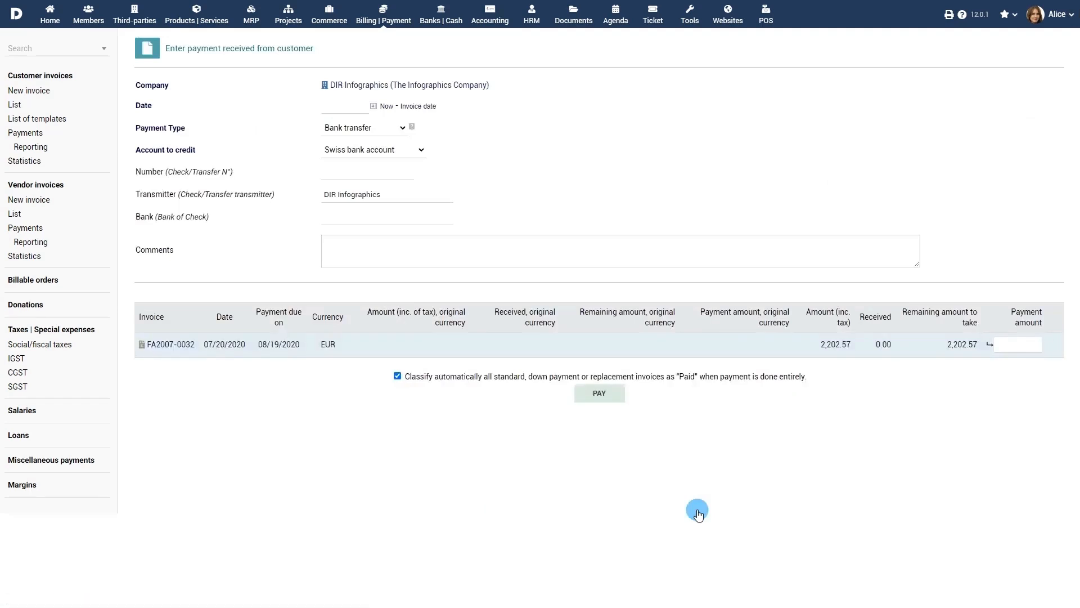
click(374, 106)
click(338, 203)
click(594, 394)
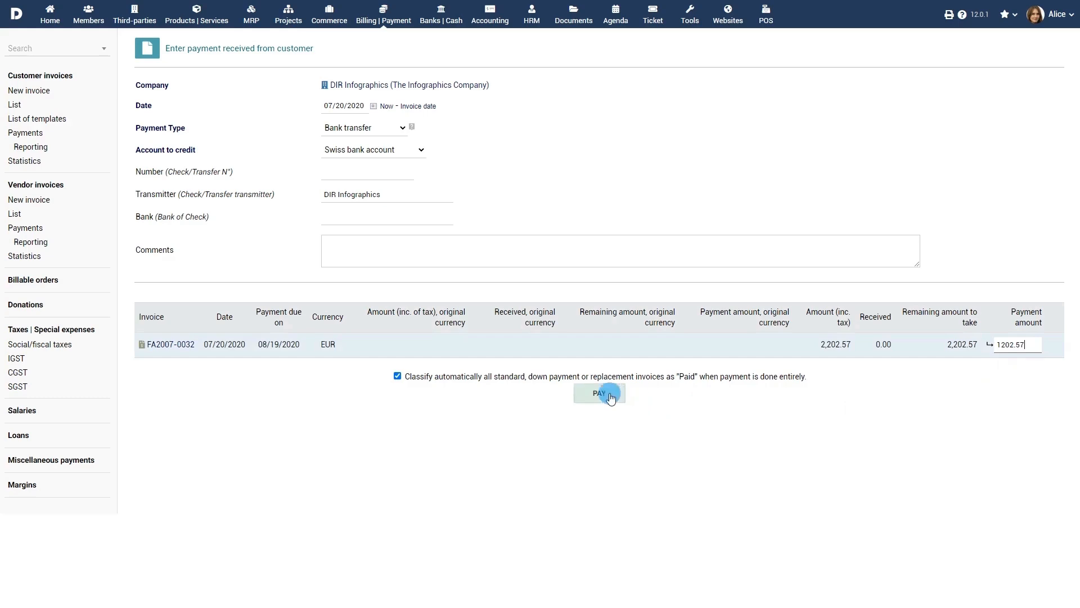
click(1005, 411)
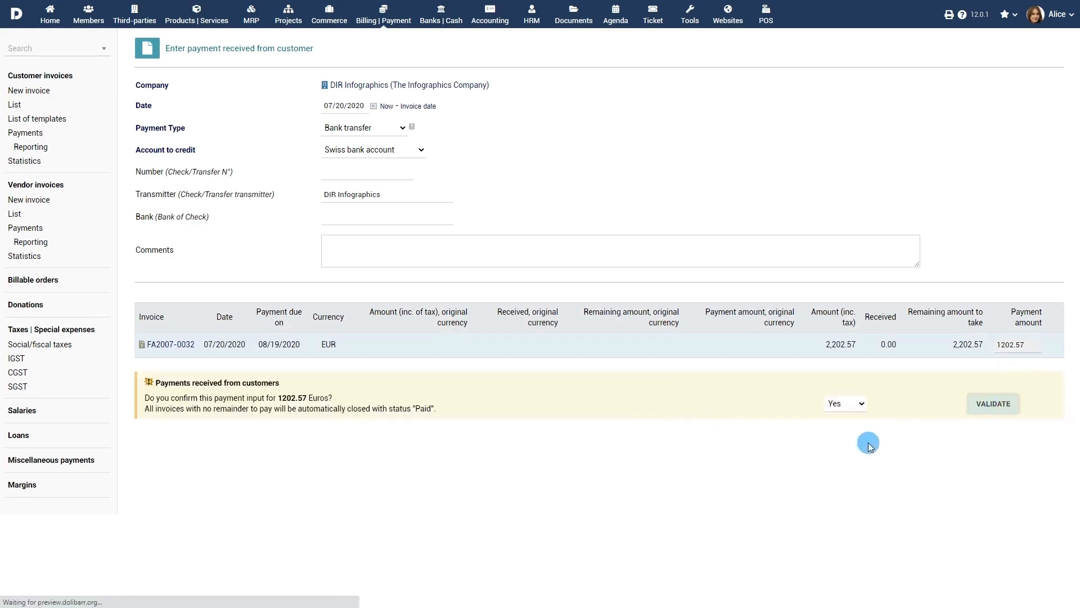
- Record a further 1000-euro payment dated on the invoice date
click(691, 533)
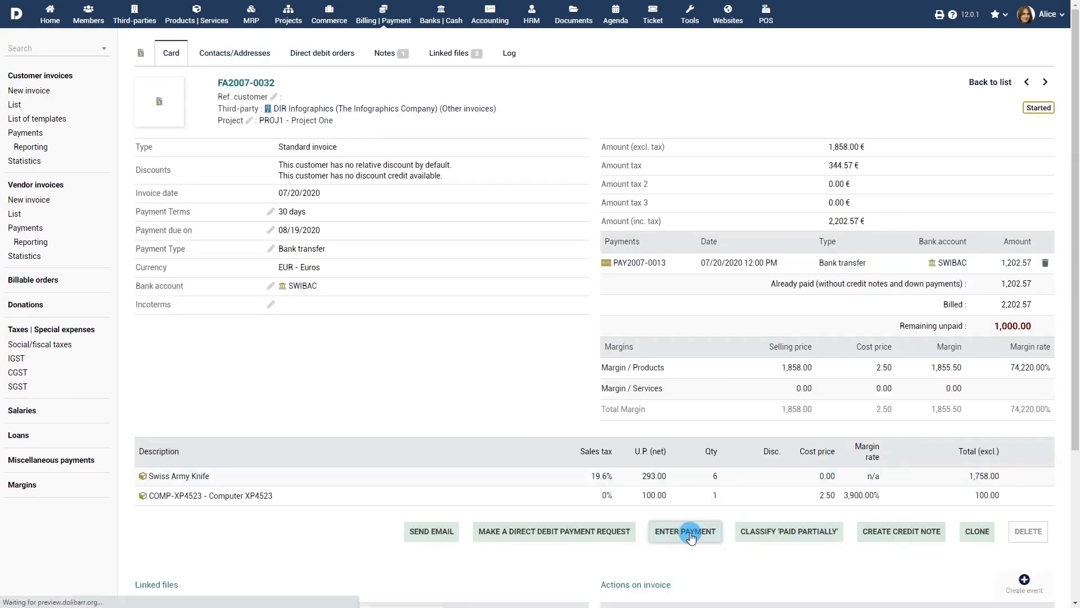
click(416, 106)
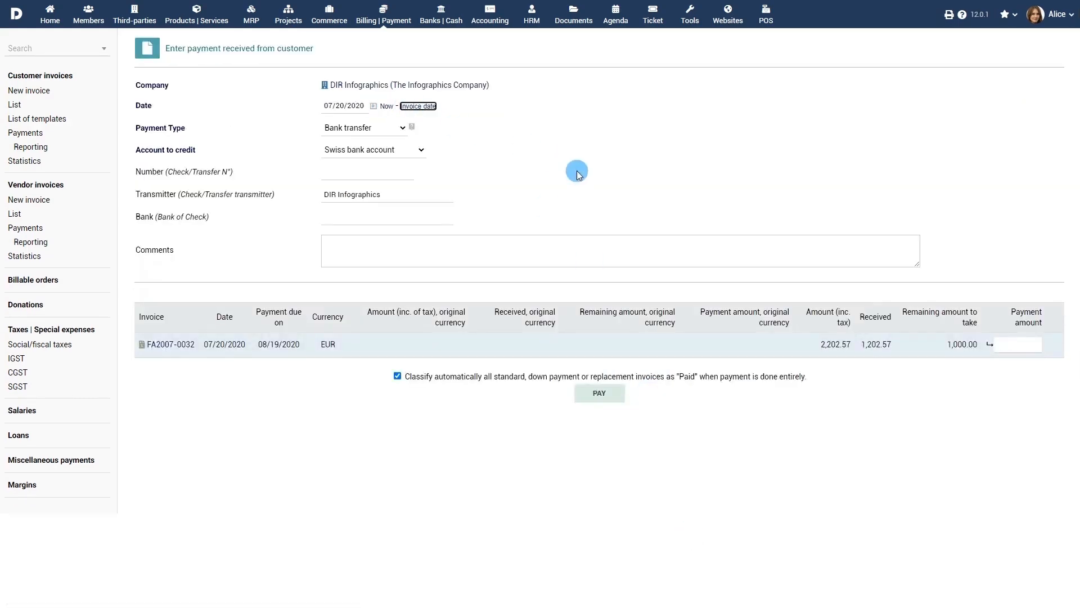
click(1007, 345)
text(1000)
click(600, 394)
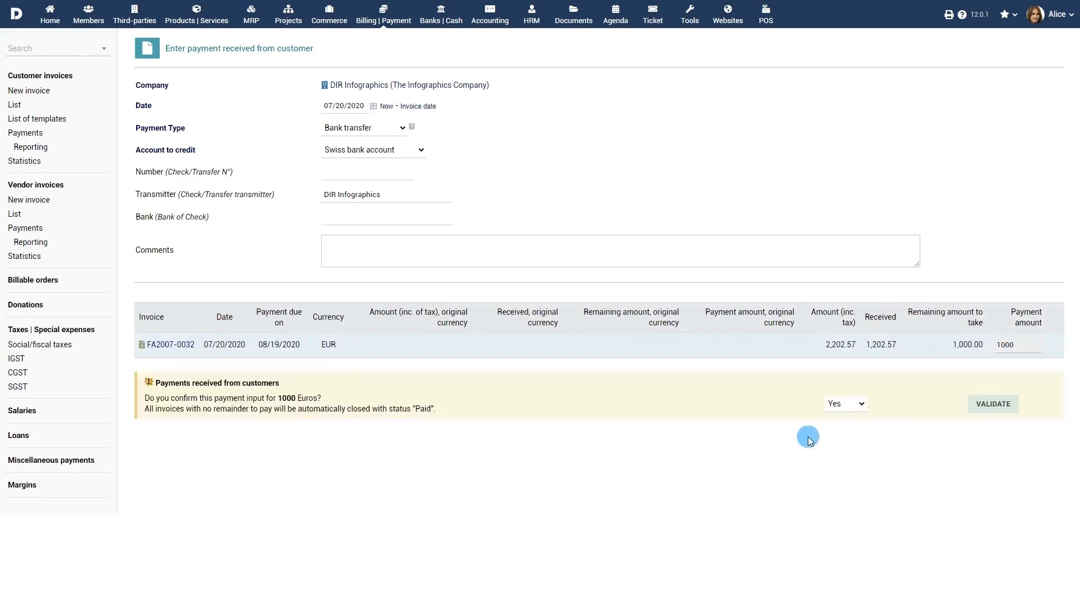
click(1001, 404)
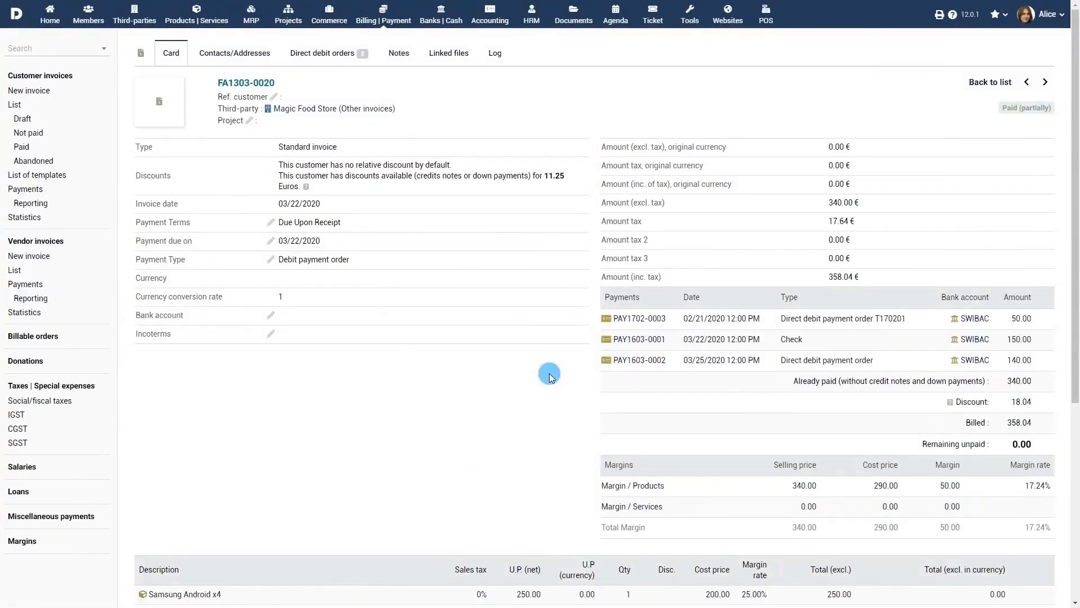
- Request a 20.00 direct debit for FA1303-0020, then review direct debit order T170201
scroll(549, 373, down, 5)
click(756, 374)
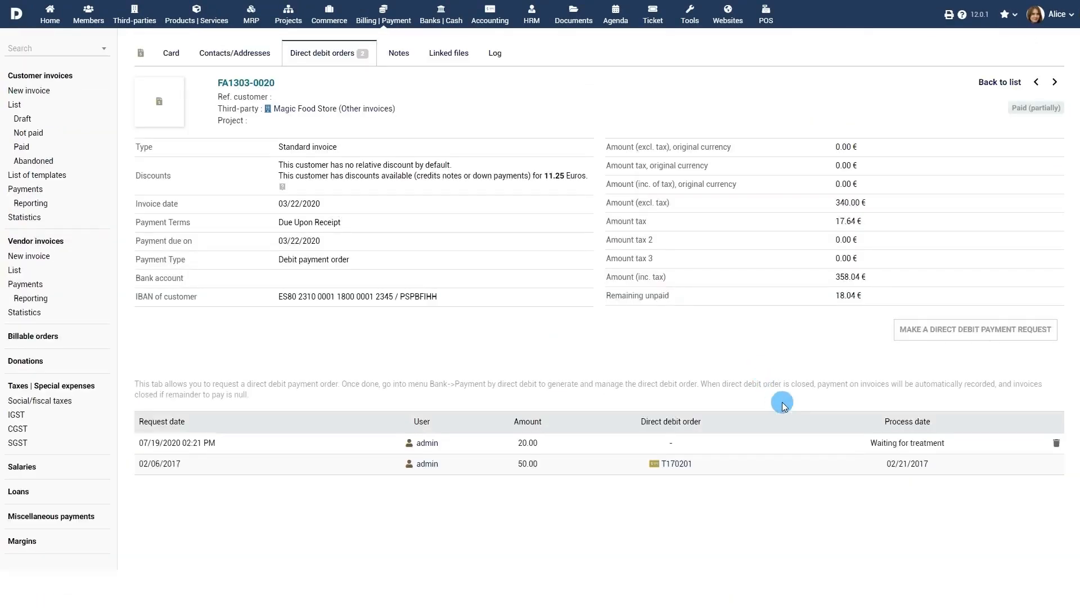
click(441, 12)
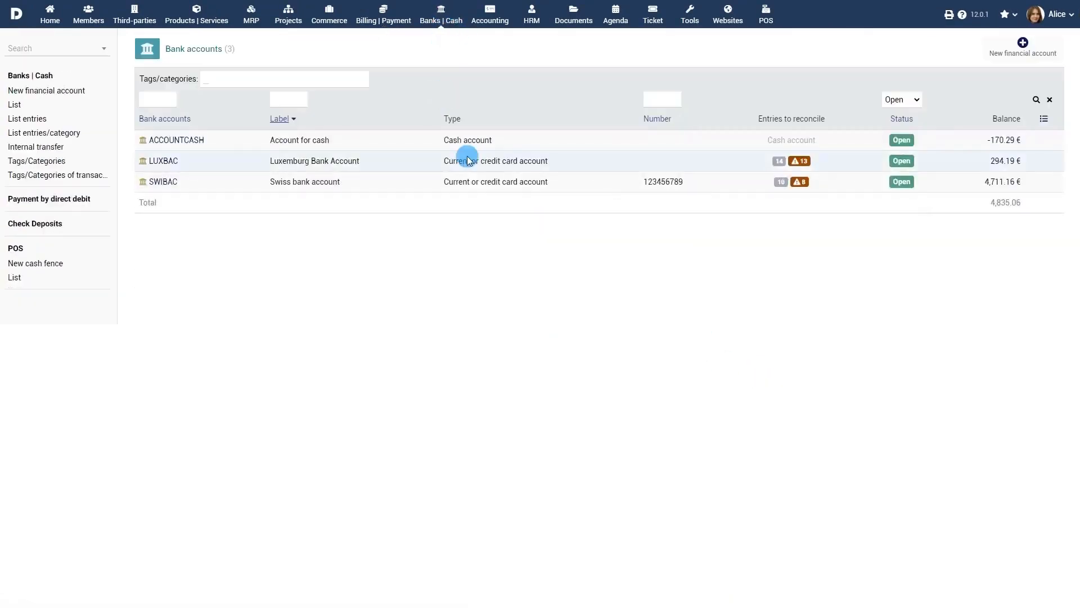
click(42, 200)
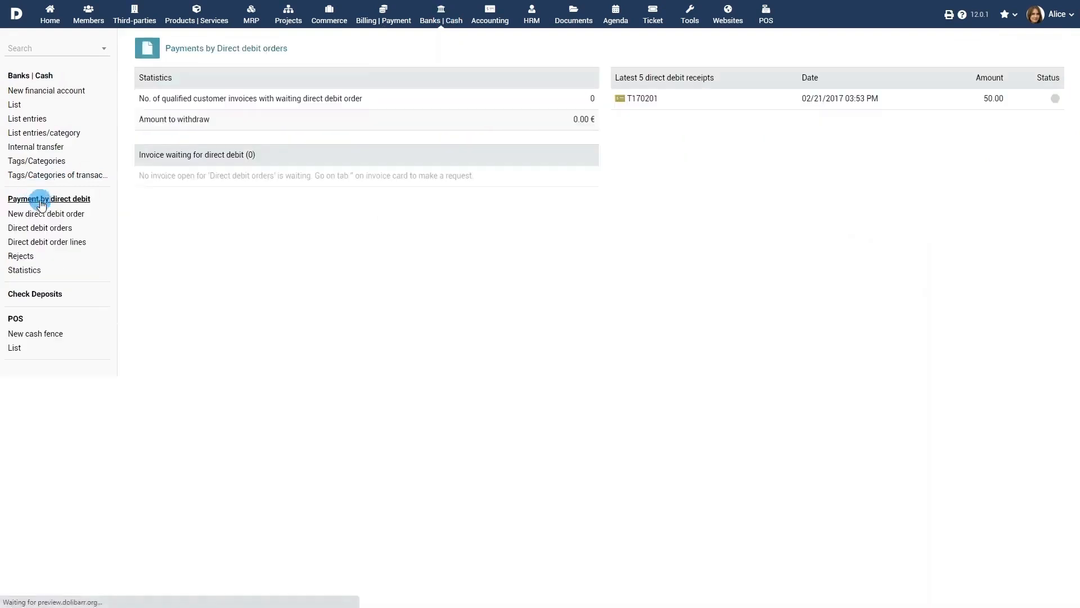
click(646, 93)
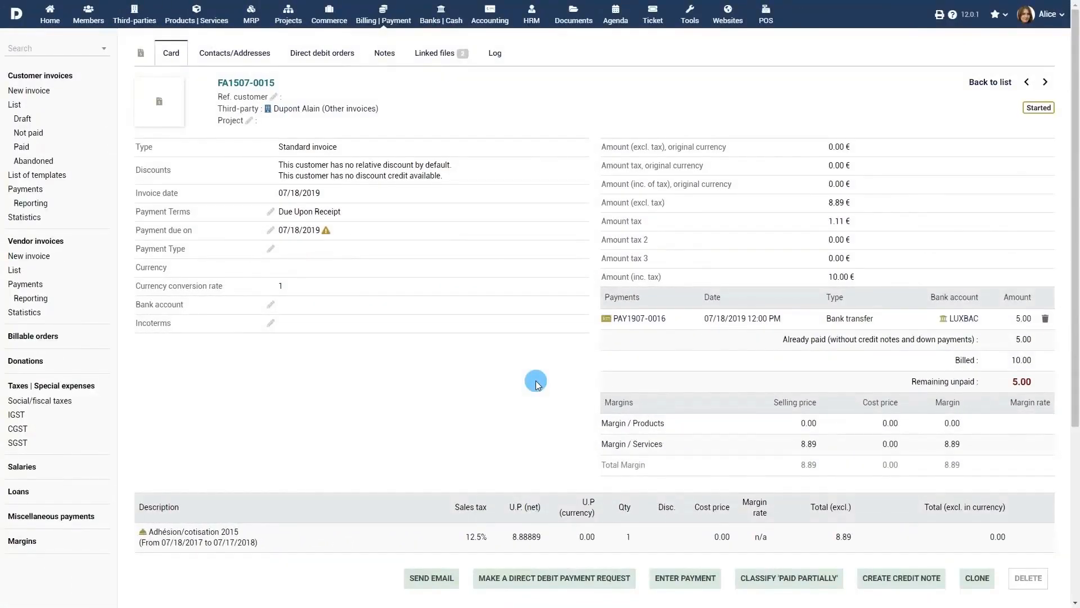
- Classify FA1507-0015 as paid partially with comment 'Partial returns from the customer'
scroll(535, 385, down, 1)
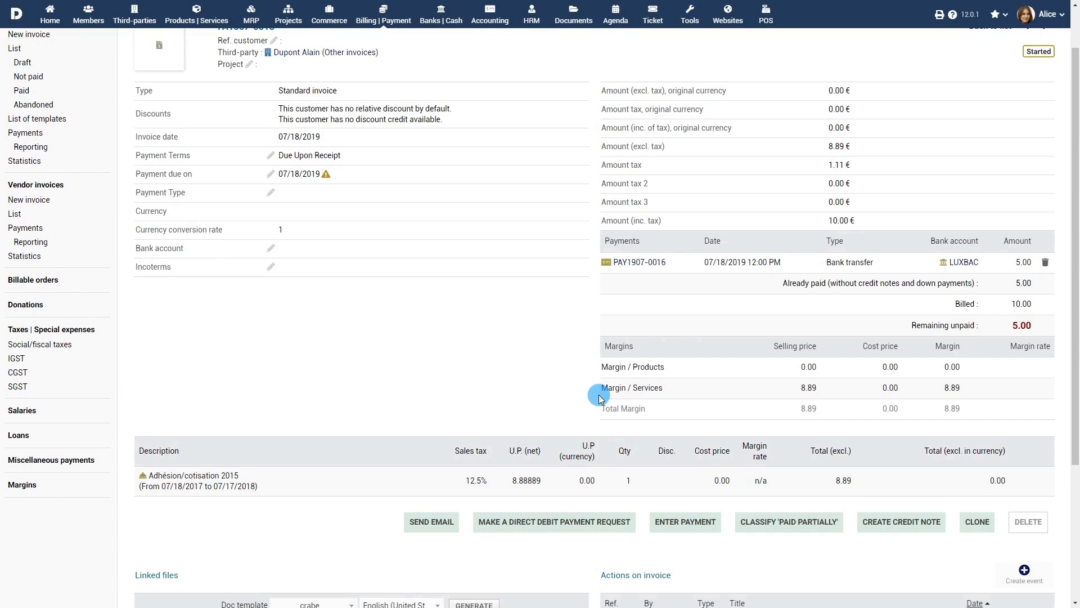
click(790, 523)
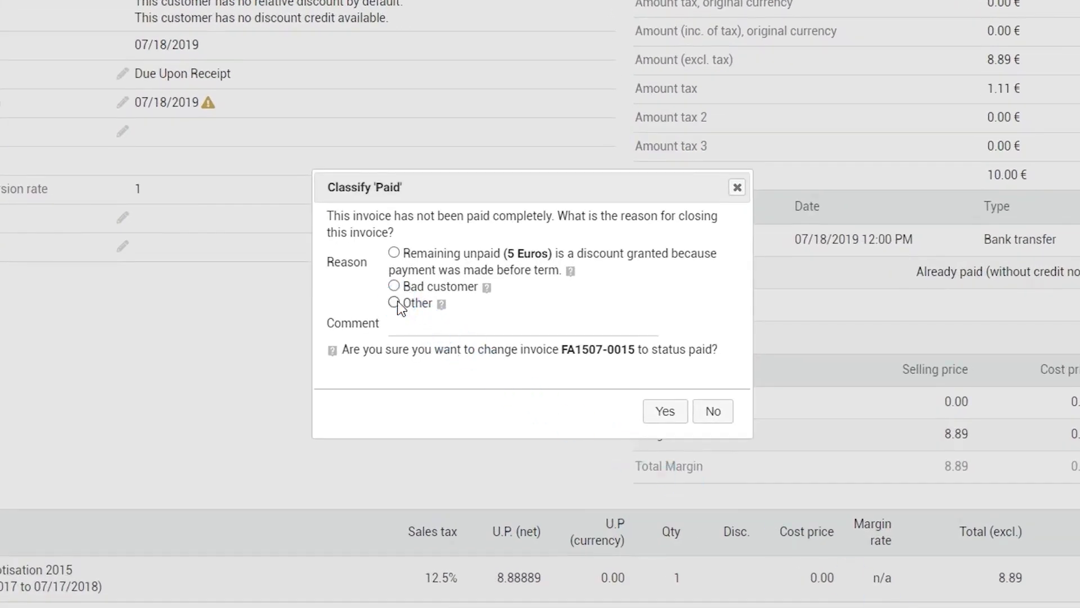
click(487, 334)
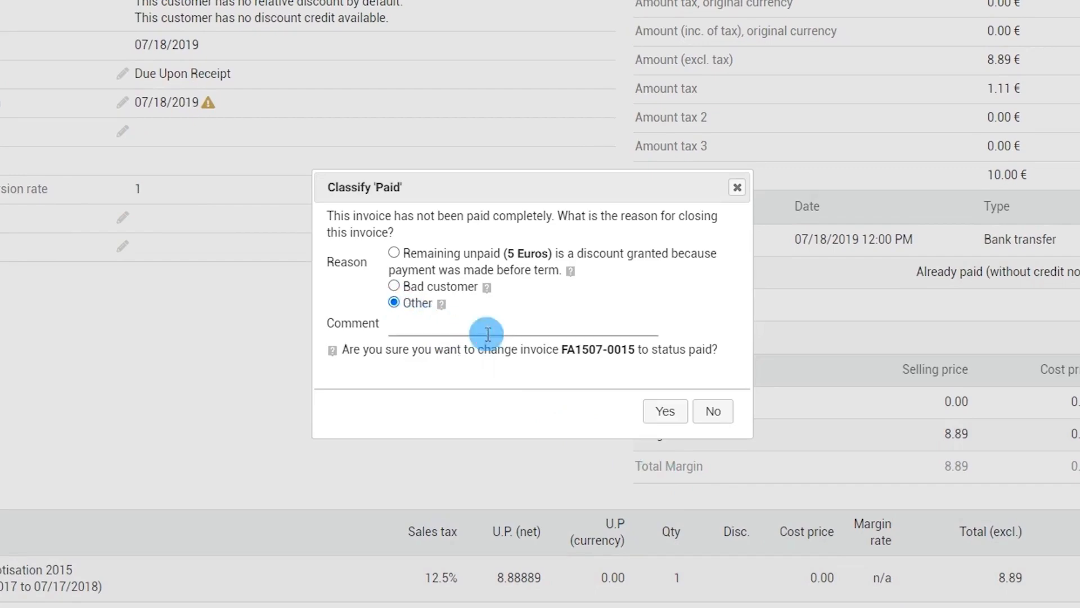
text(Partial returns from the custo)
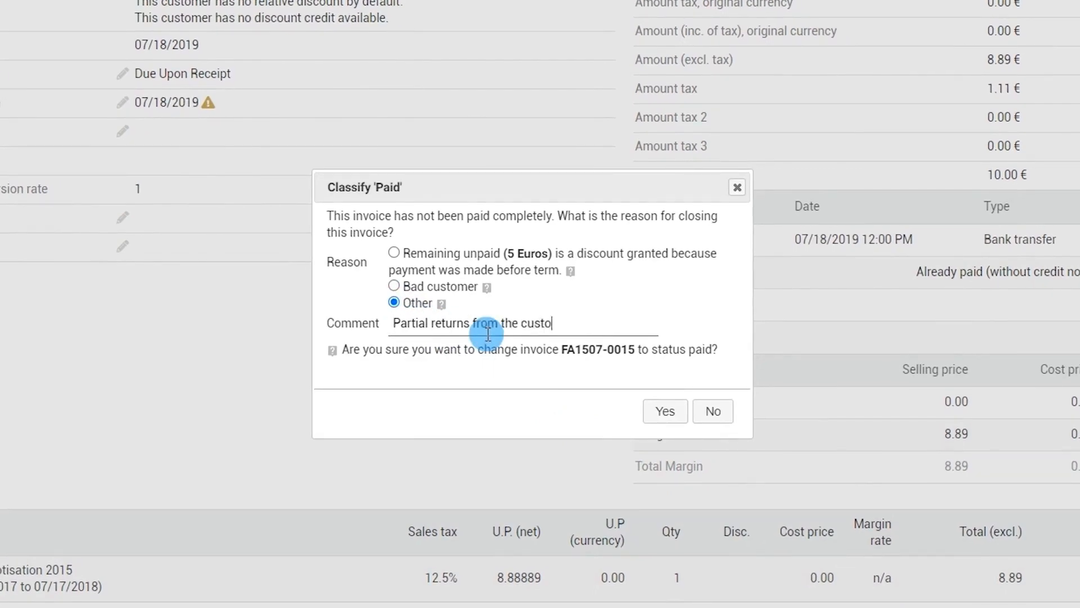
text(mer)
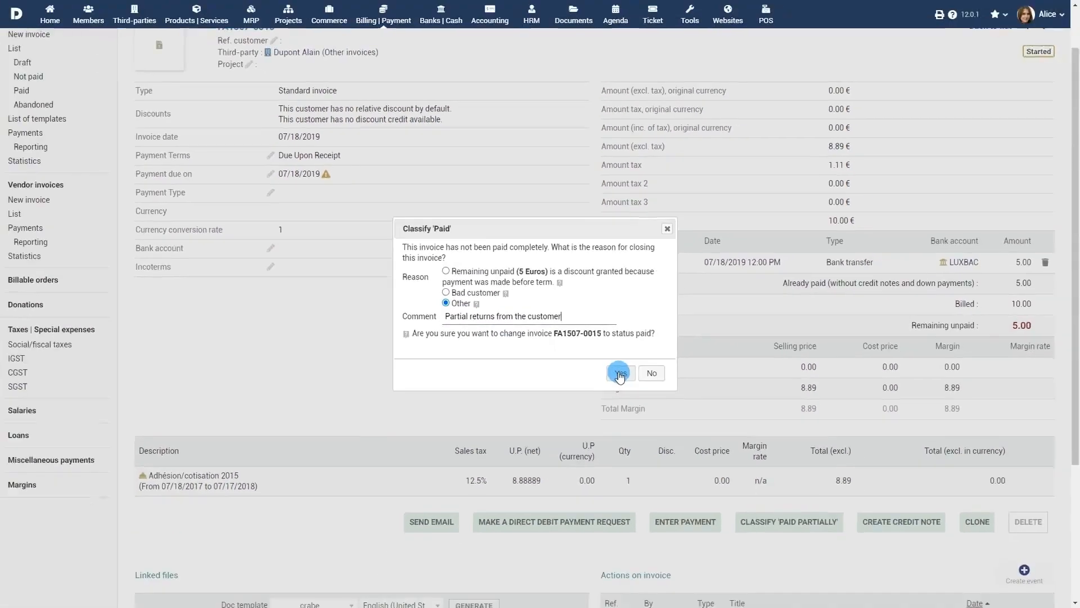
click(664, 411)
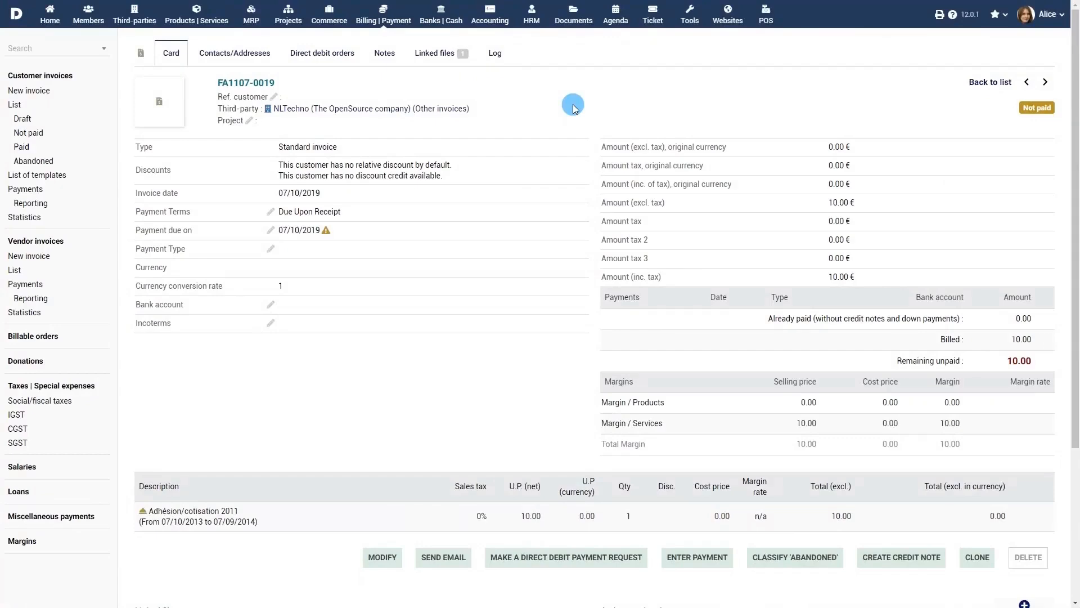
- Abandon FA1107-0019 with reason Bad customer and comment 'Unable to track customer'
click(791, 561)
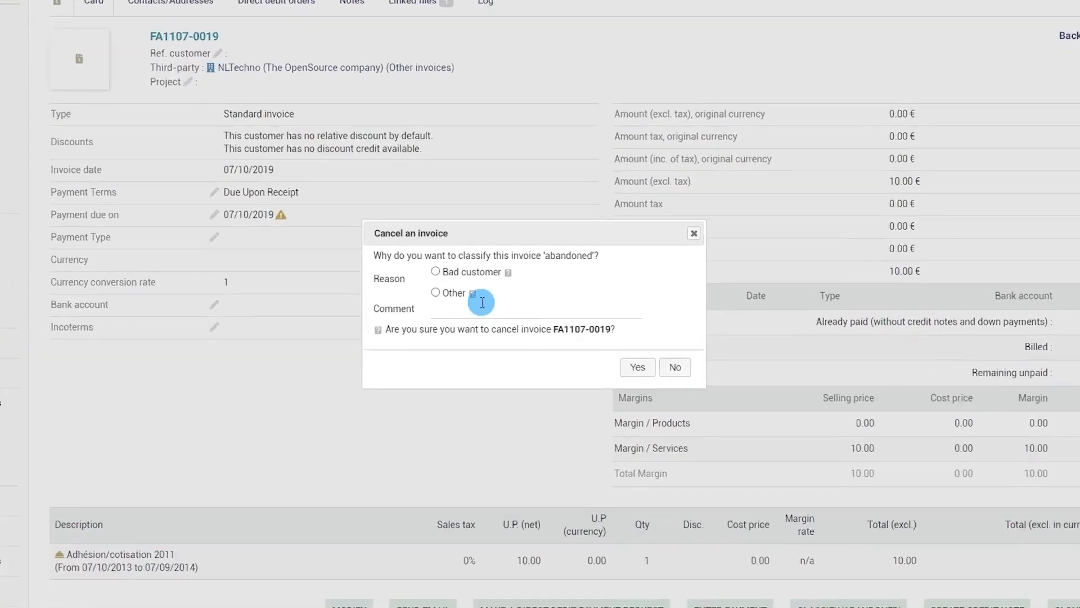
click(435, 272)
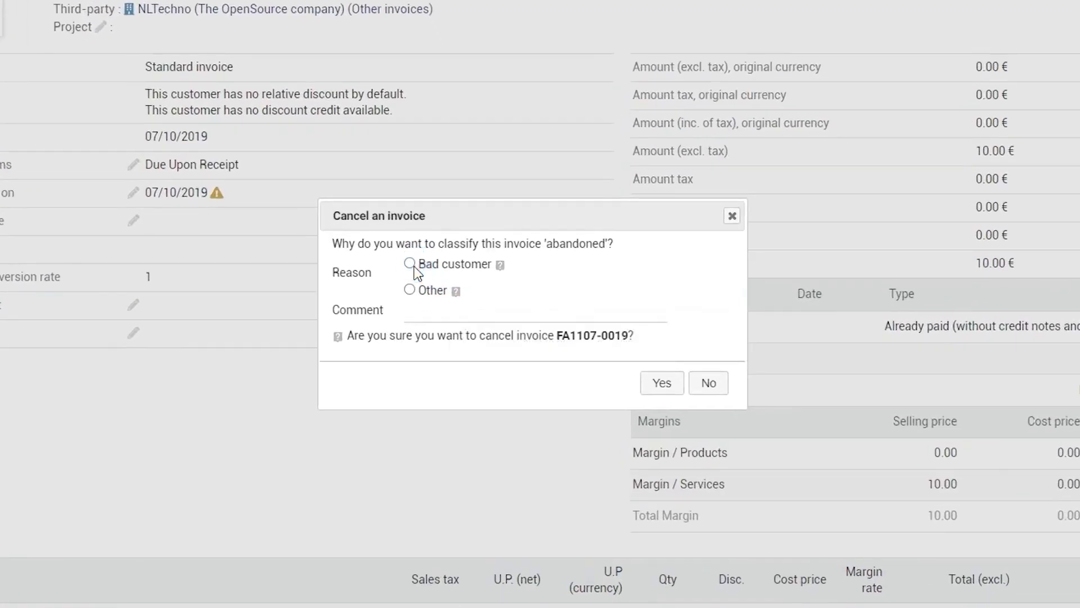
click(532, 320)
text(Unable to track customer)
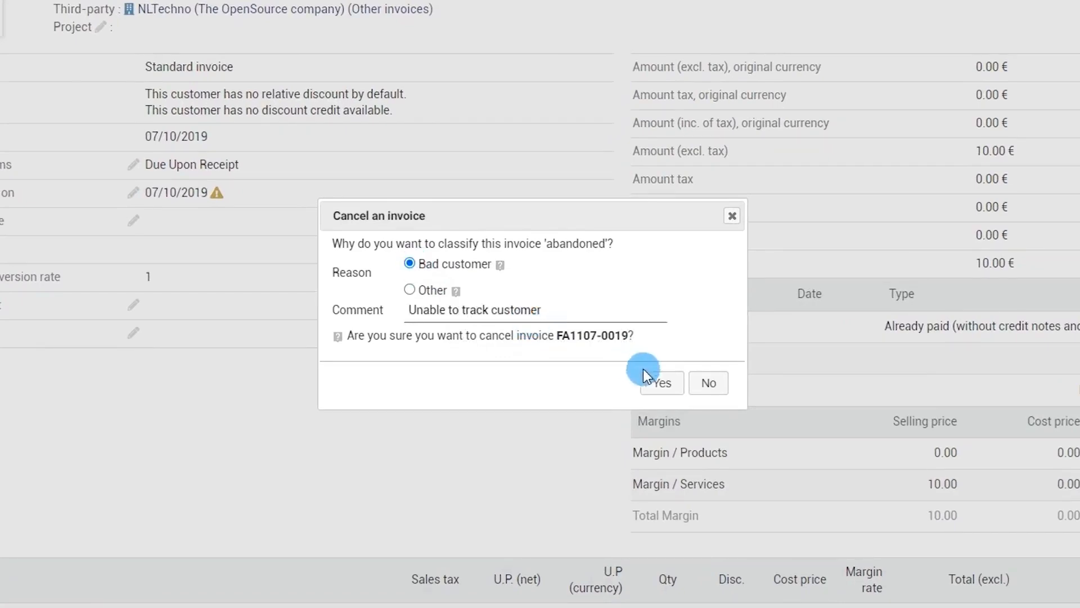
click(660, 383)
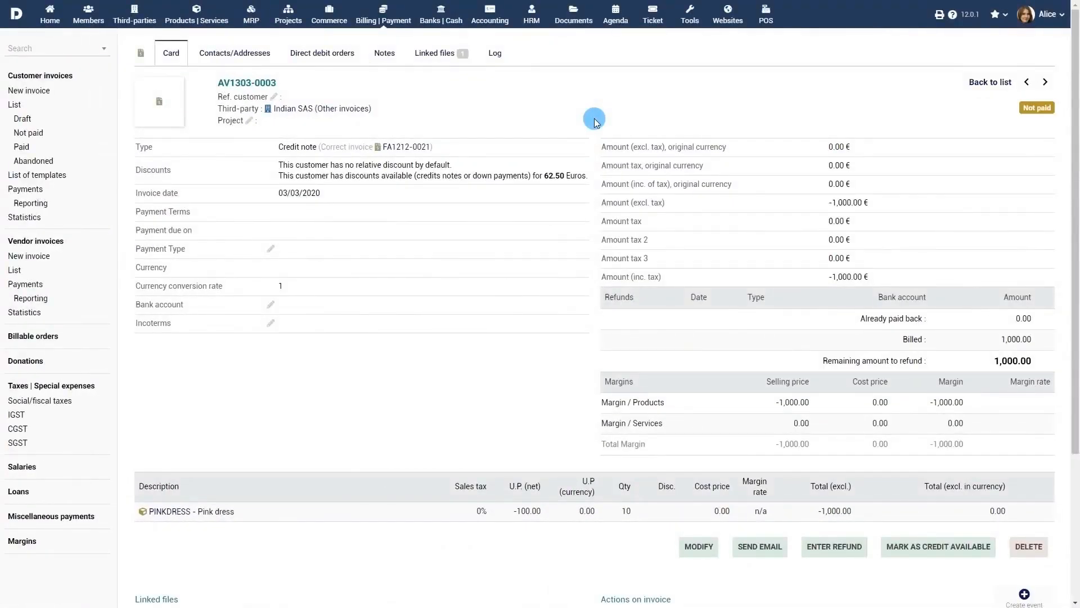
- Refund credit note AV1303-0003 with 1000 in cash from the cash account, dated the invoice date
click(835, 549)
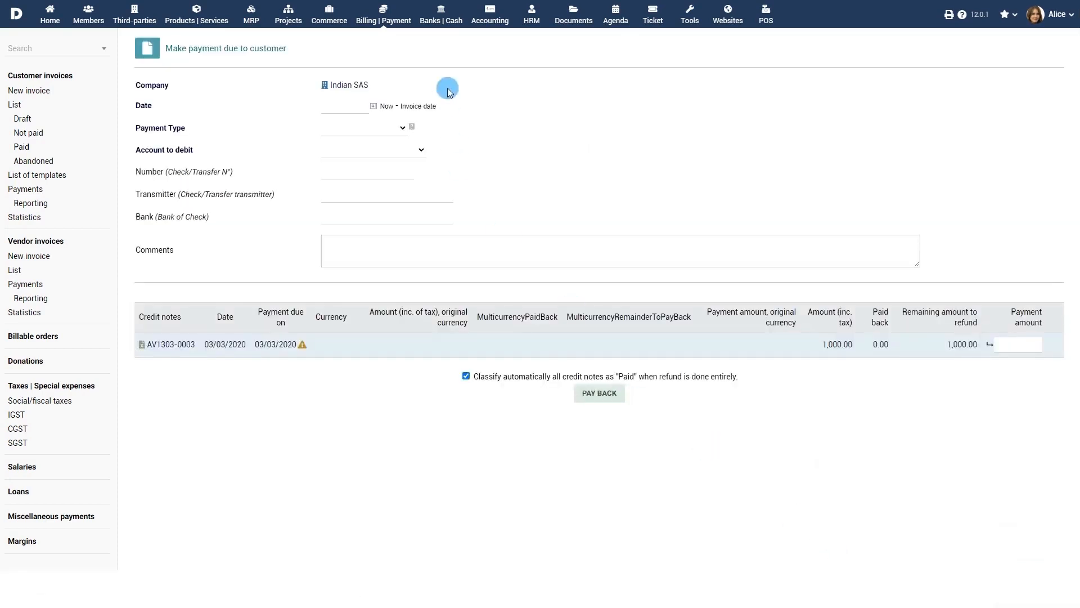
click(418, 106)
click(394, 128)
click(382, 153)
click(386, 149)
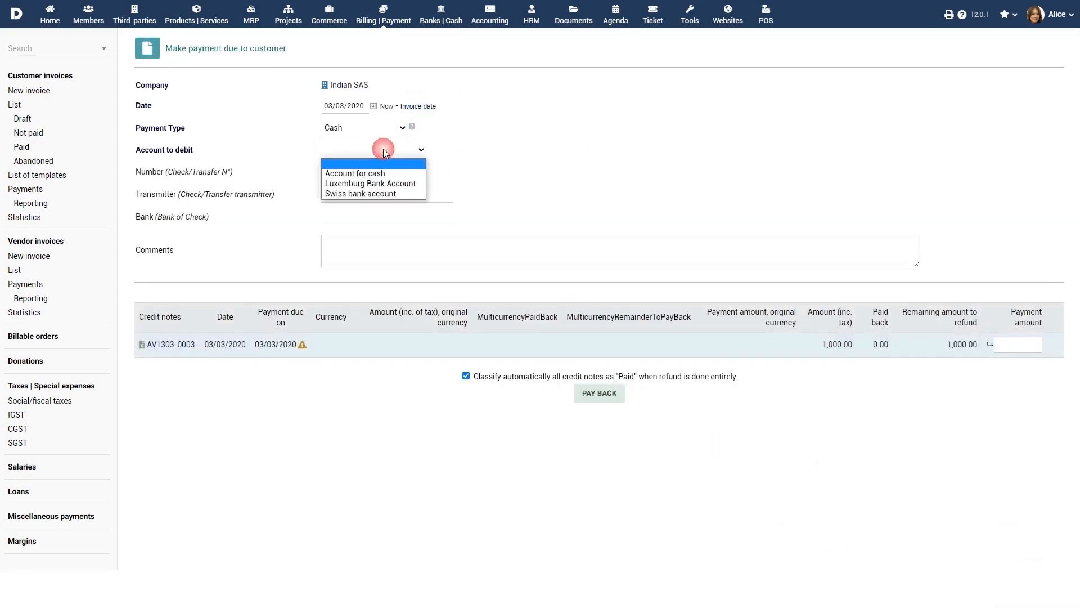
click(373, 172)
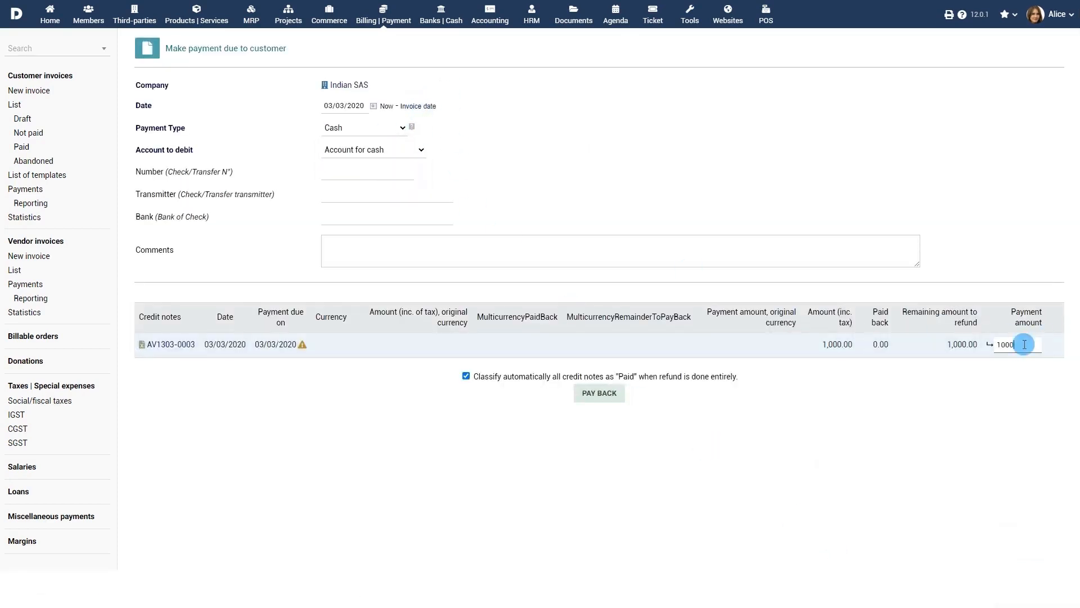
click(601, 392)
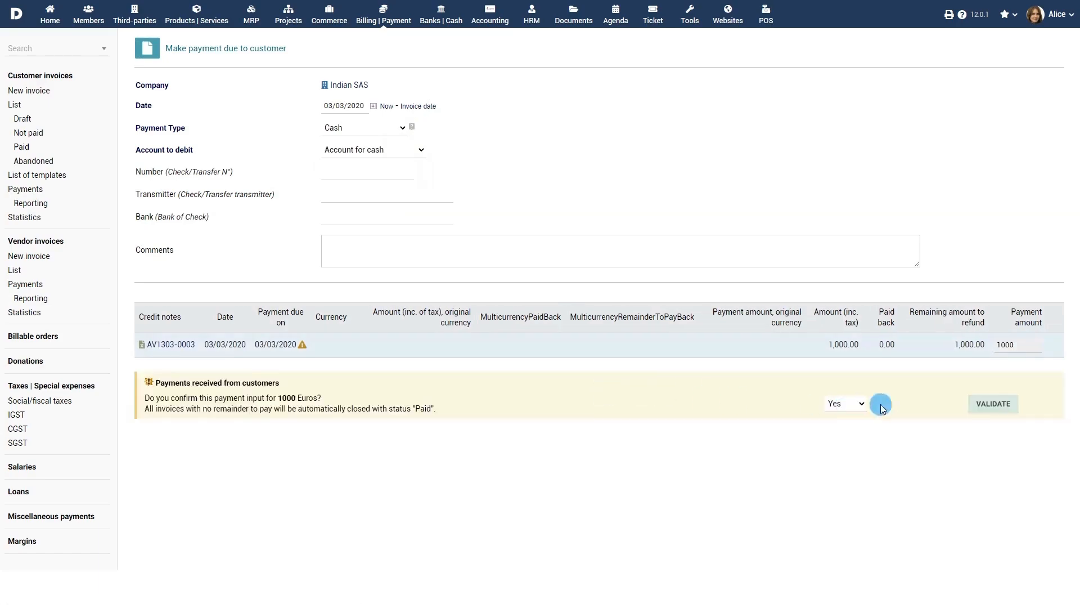
click(993, 404)
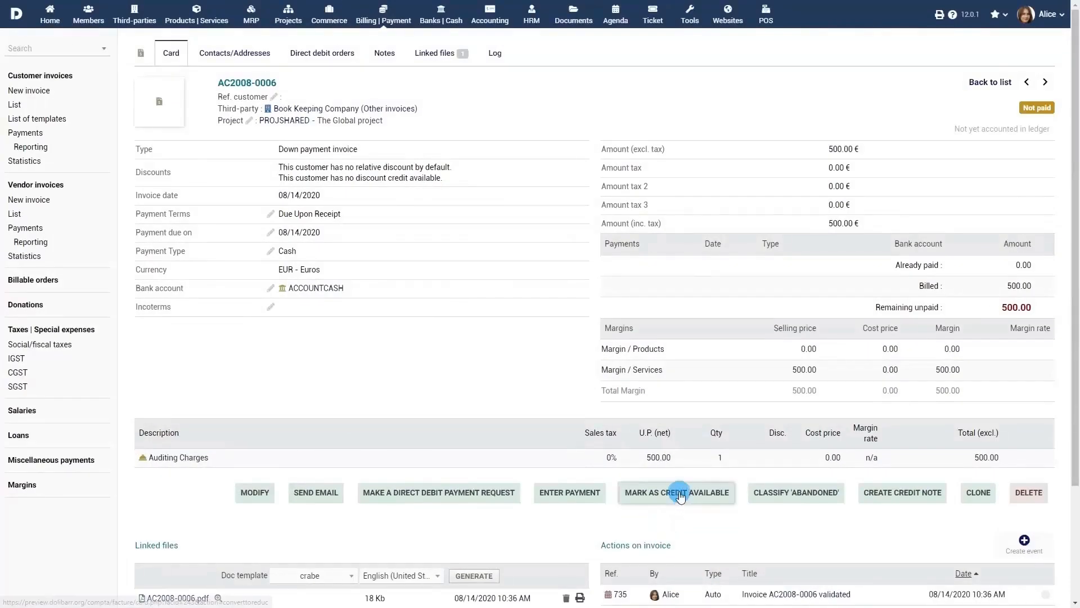
- Mark down payment AC2008-0006 as 500 available credit and apply it to FA2008-0035
click(680, 494)
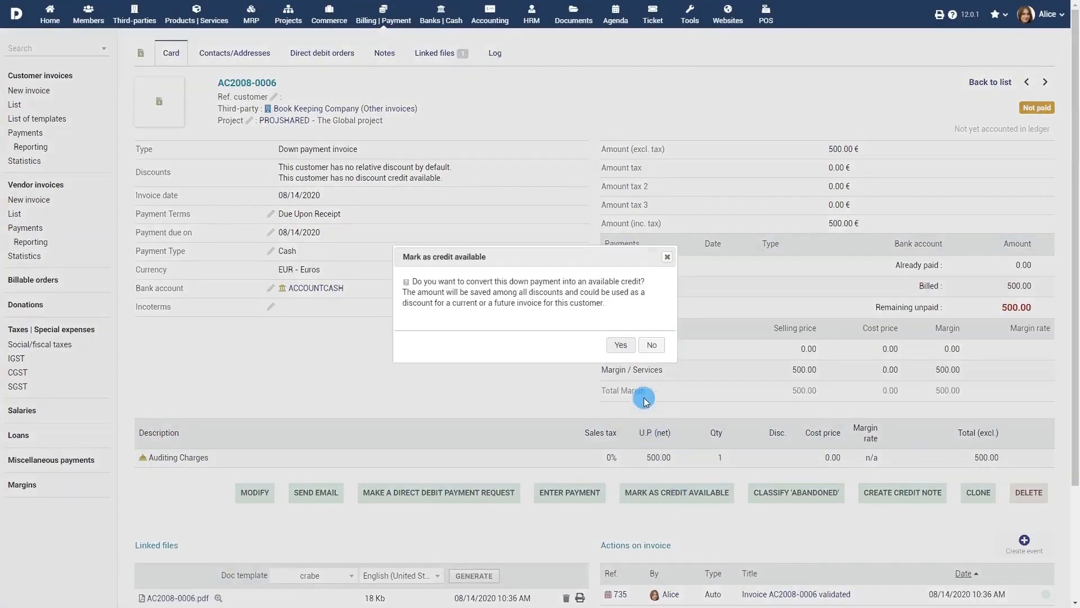
click(621, 344)
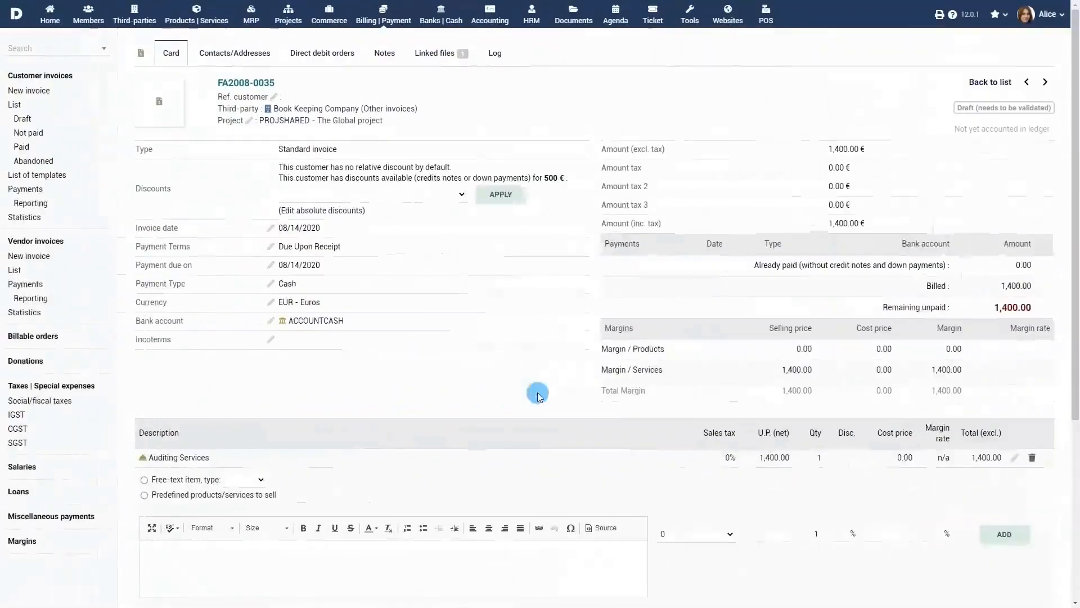
click(447, 197)
click(444, 207)
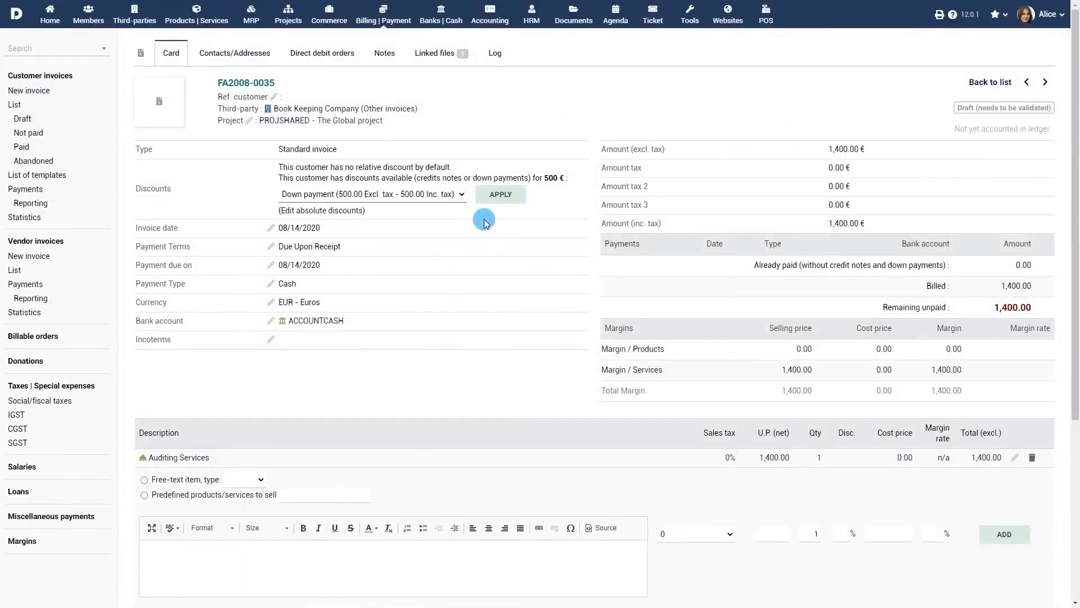
click(507, 197)
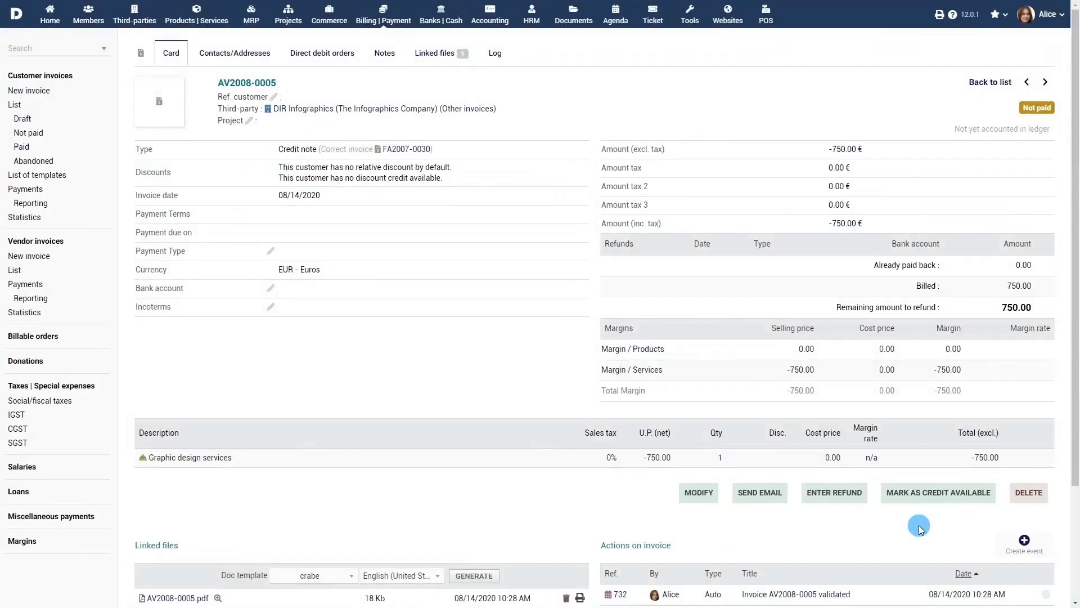
- Mark credit note AV2008-0005 as 750 available credit and apply it to FA2008-0034
click(945, 495)
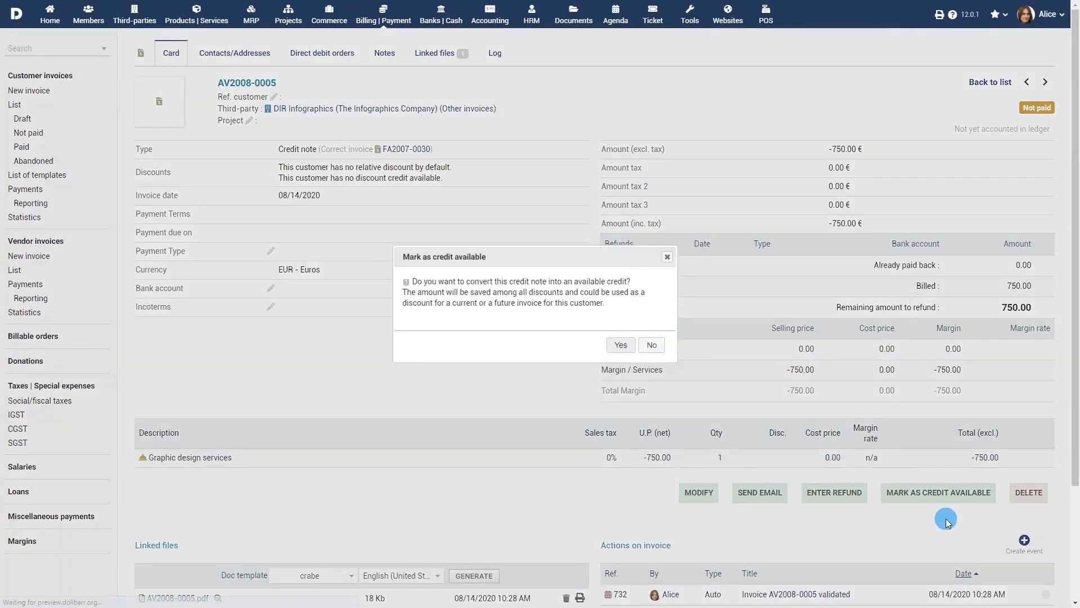
click(622, 346)
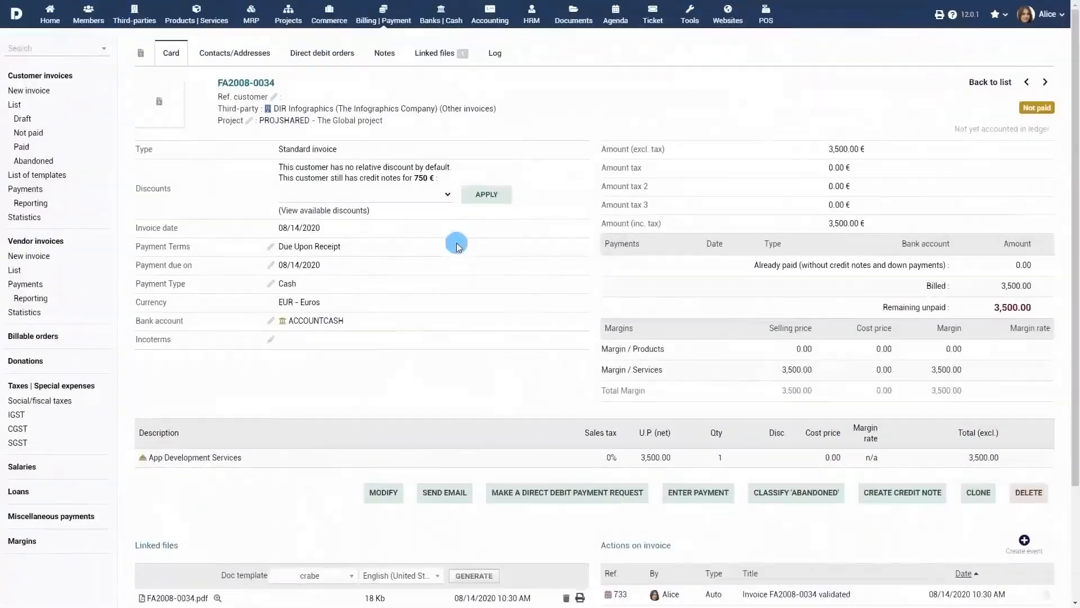
click(441, 196)
click(434, 207)
click(488, 195)
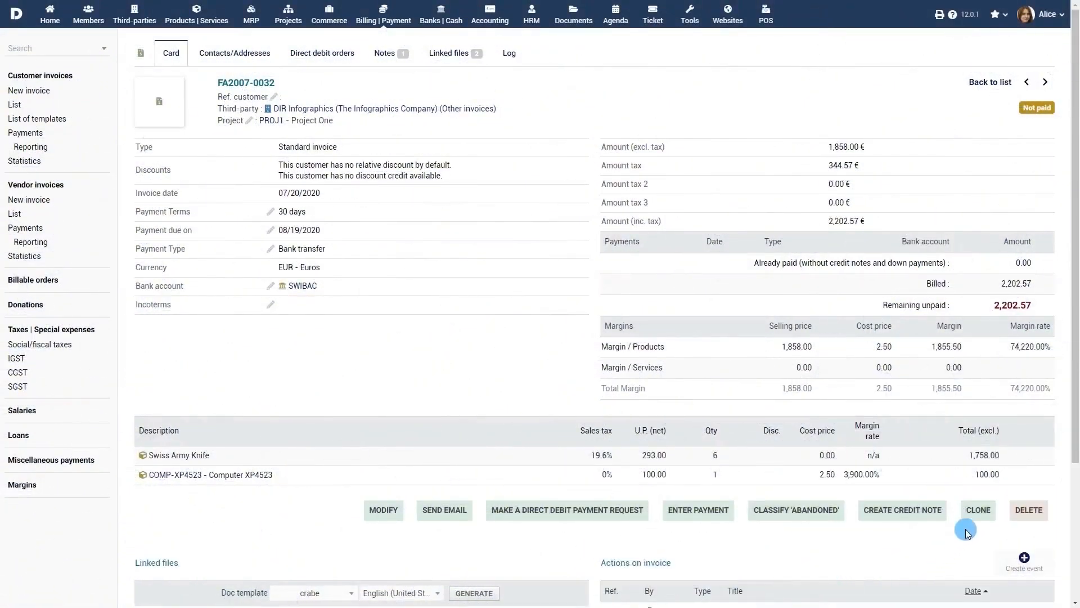
- Start cloning FA2007-0032, cancel without changing the third party, then scroll through draft PROV223
click(977, 512)
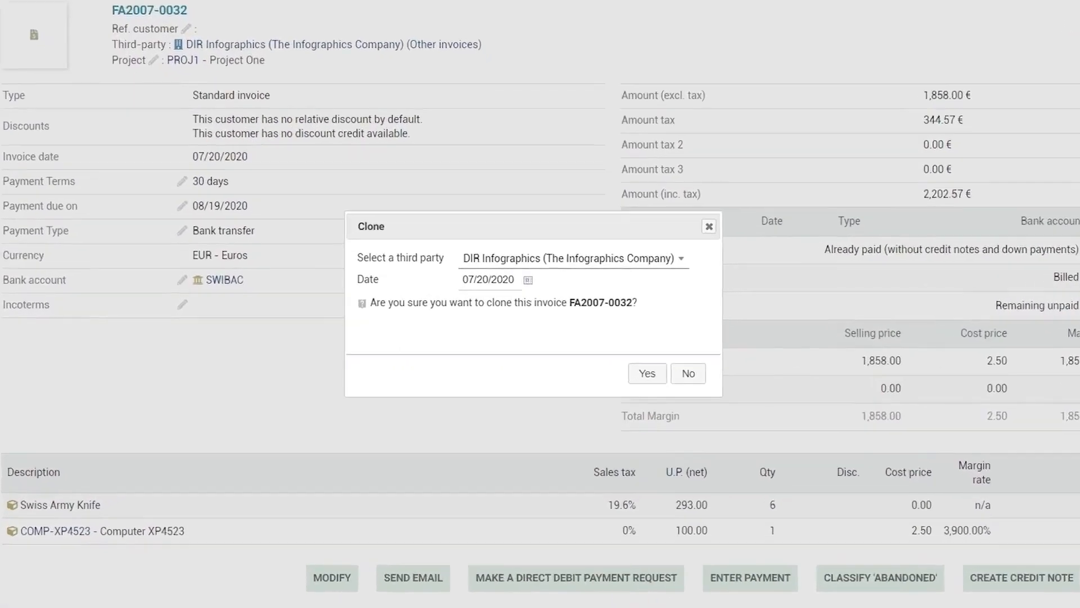
click(682, 260)
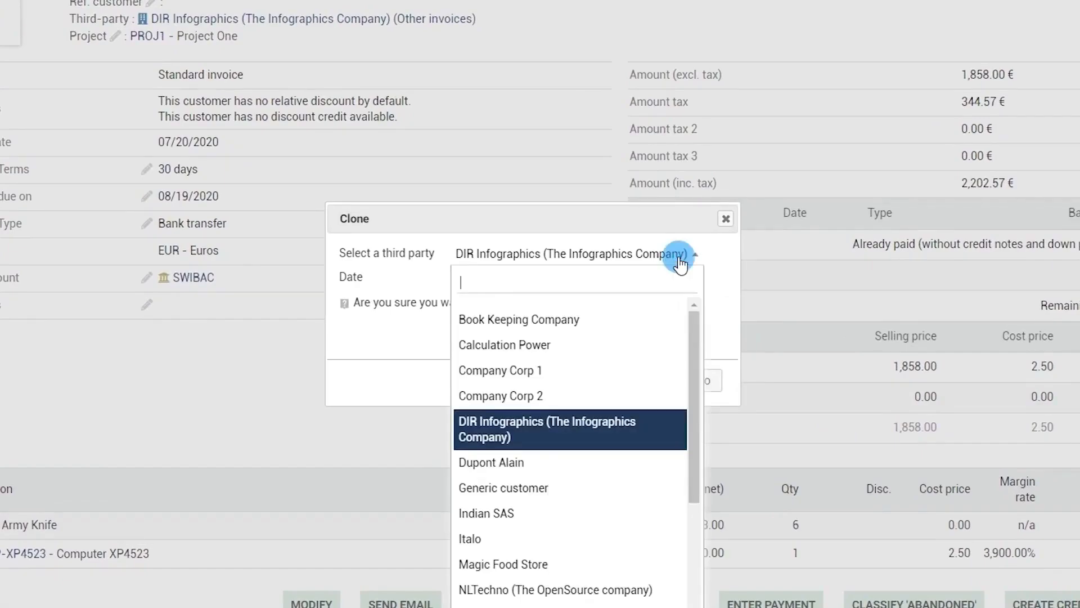
click(661, 265)
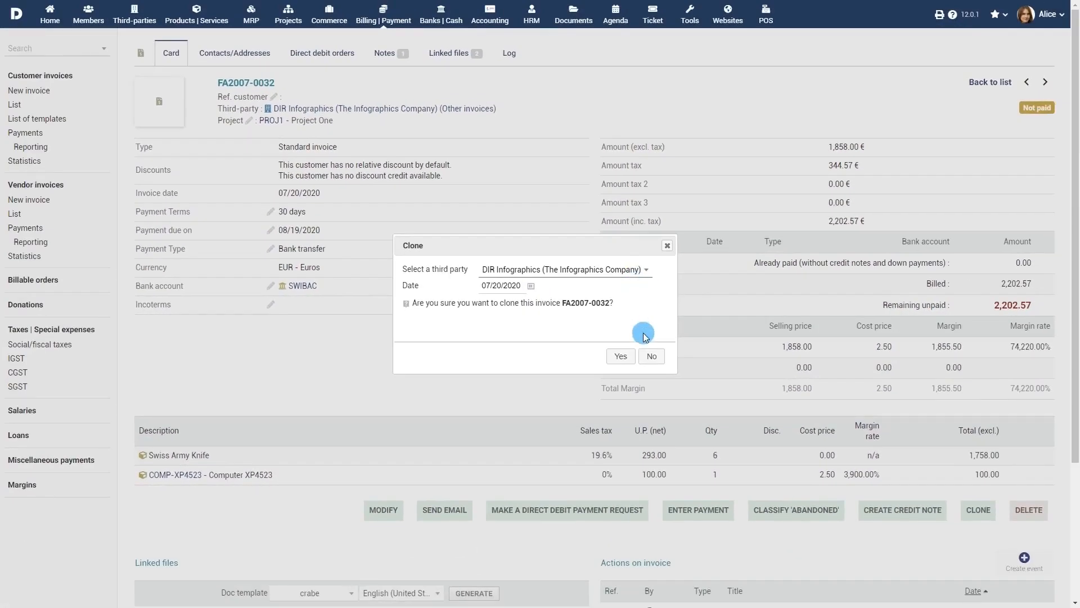
click(651, 357)
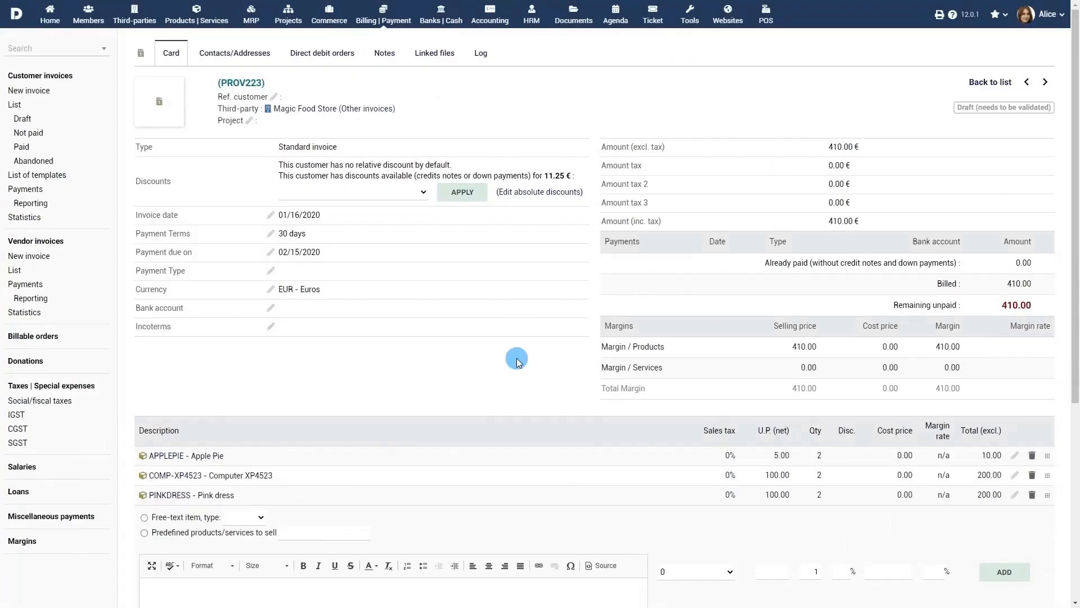
scroll(516, 361, down, 4)
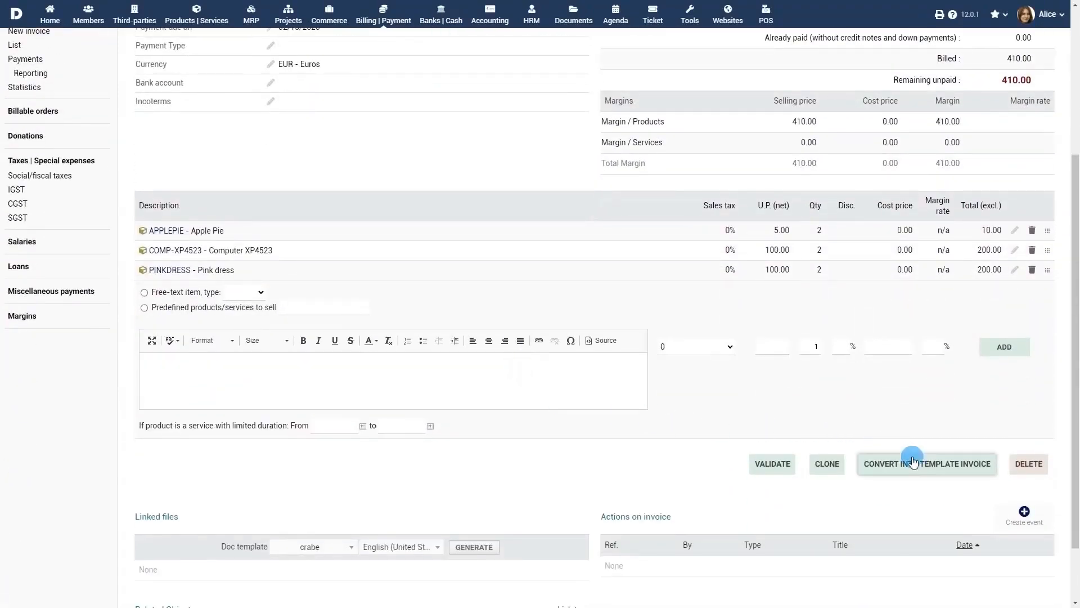
- Convert PROV223 to a template with public note 'As per discussion over email' and project PROJSHARED
click(929, 472)
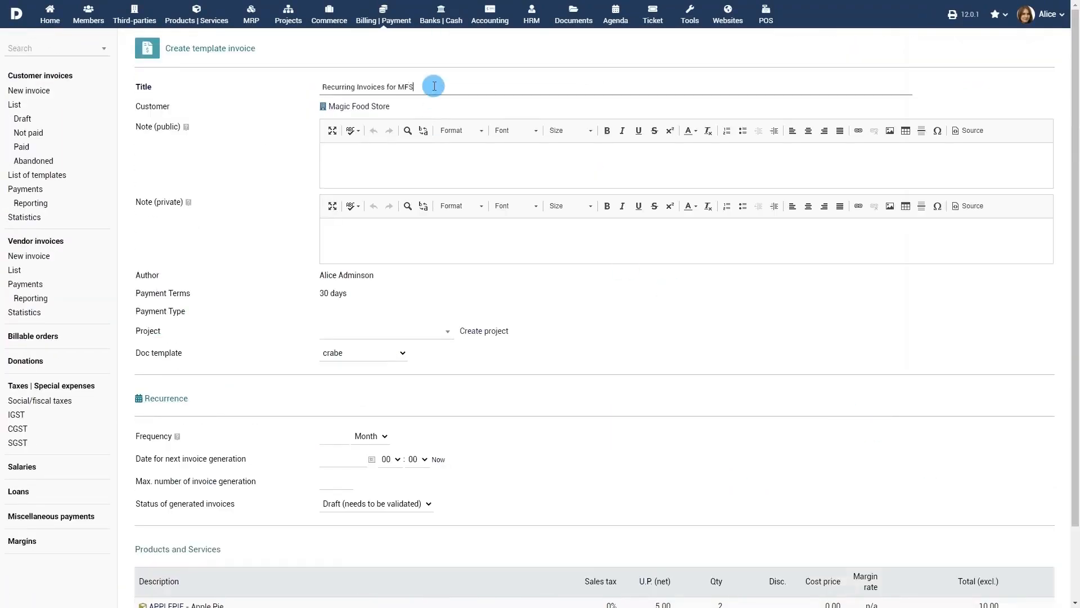
click(485, 164)
text(As per discussion over email)
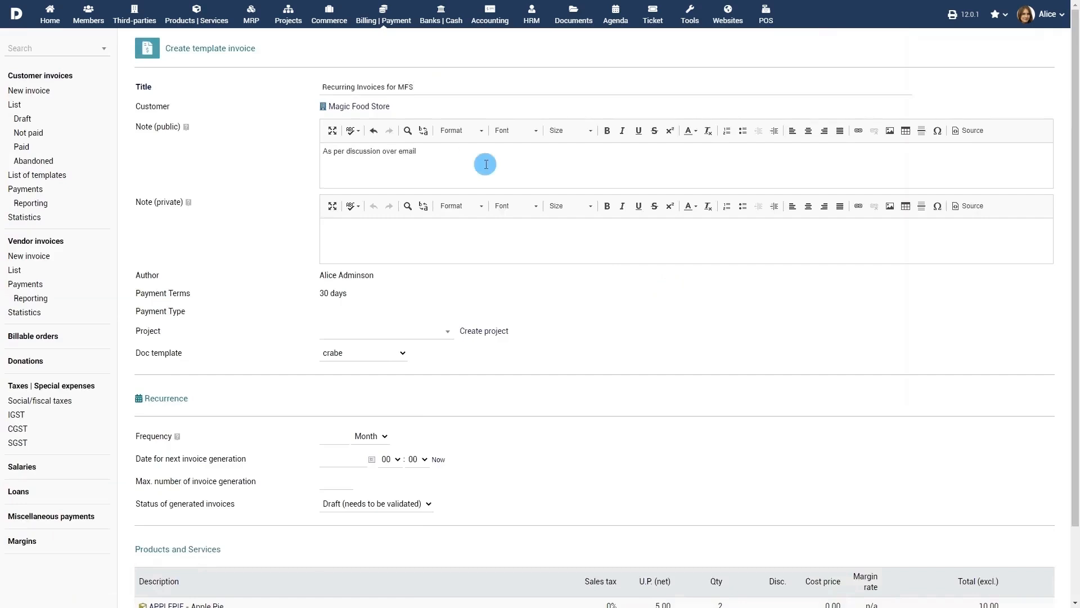
scroll(485, 168, down, 2)
click(418, 248)
click(393, 320)
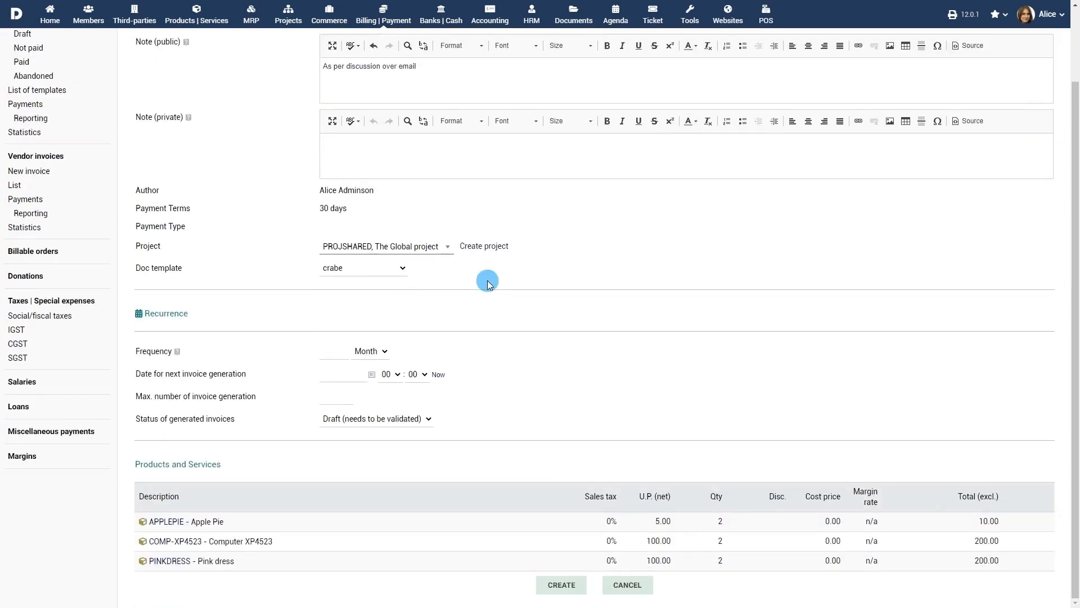
- Set recurrence every 5 days from 07/21/2020 with Validated status, and create the template
click(339, 351)
text(5)
click(387, 352)
click(371, 367)
click(371, 375)
click(352, 472)
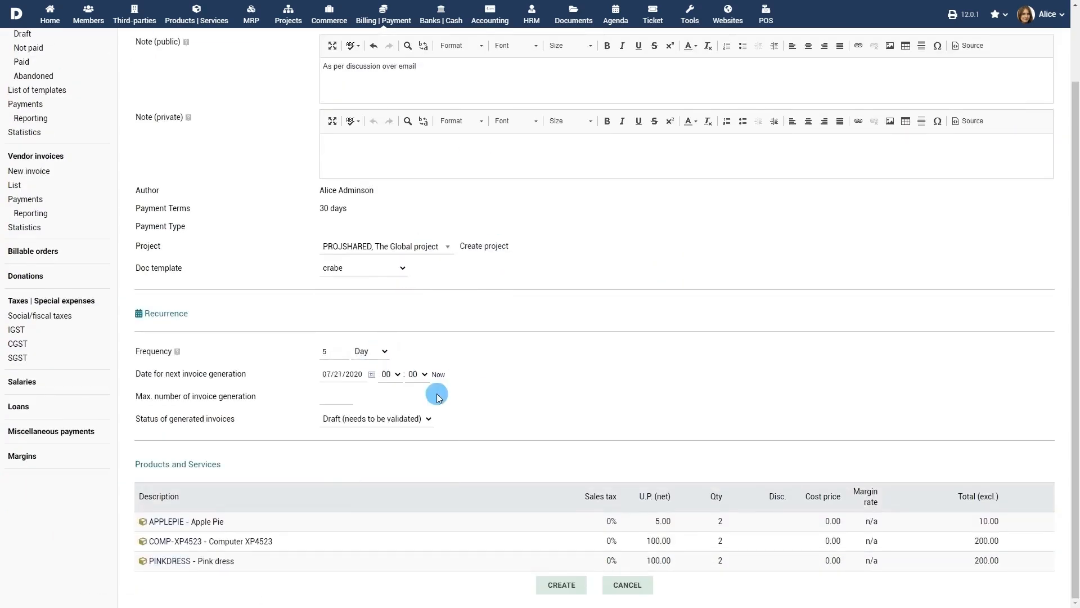
click(394, 420)
click(394, 445)
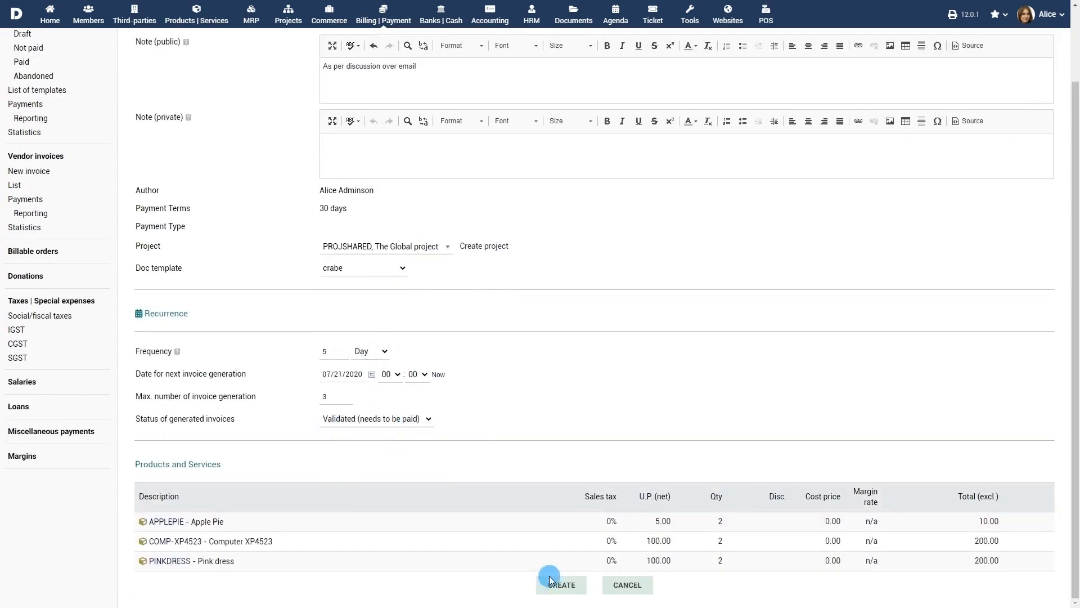
click(565, 591)
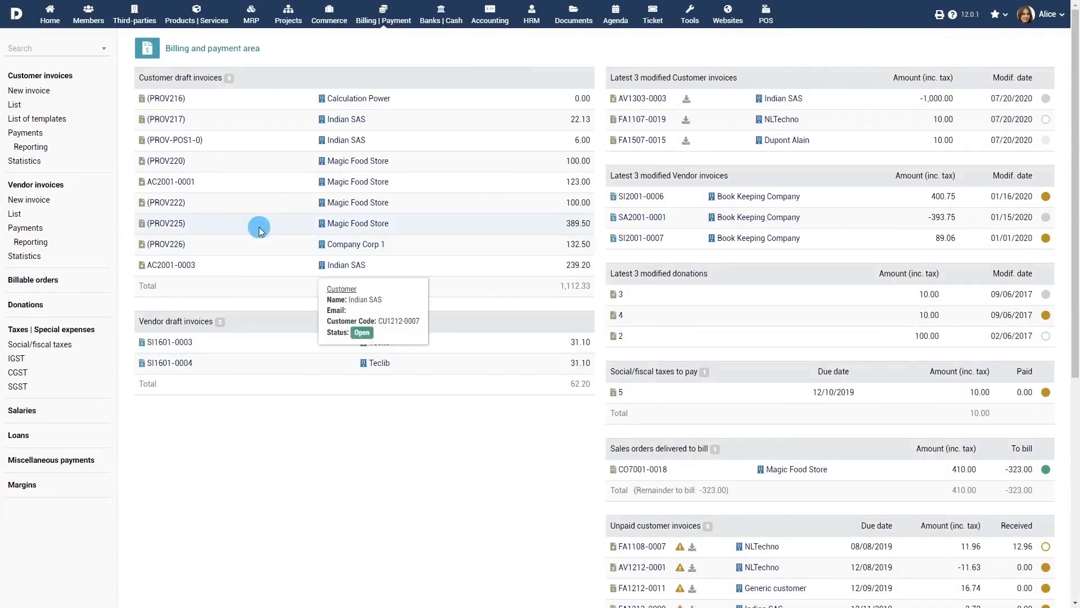
- Browse customer invoices filtered by Draft, Not paid, Paid and Abandoned, then the customer payments list
click(15, 106)
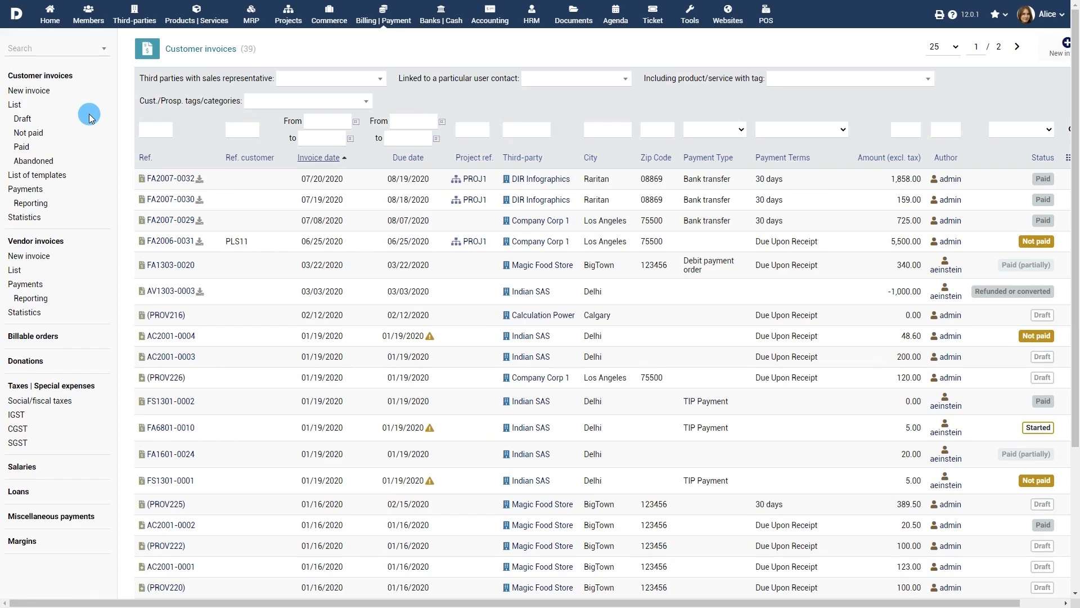
click(44, 119)
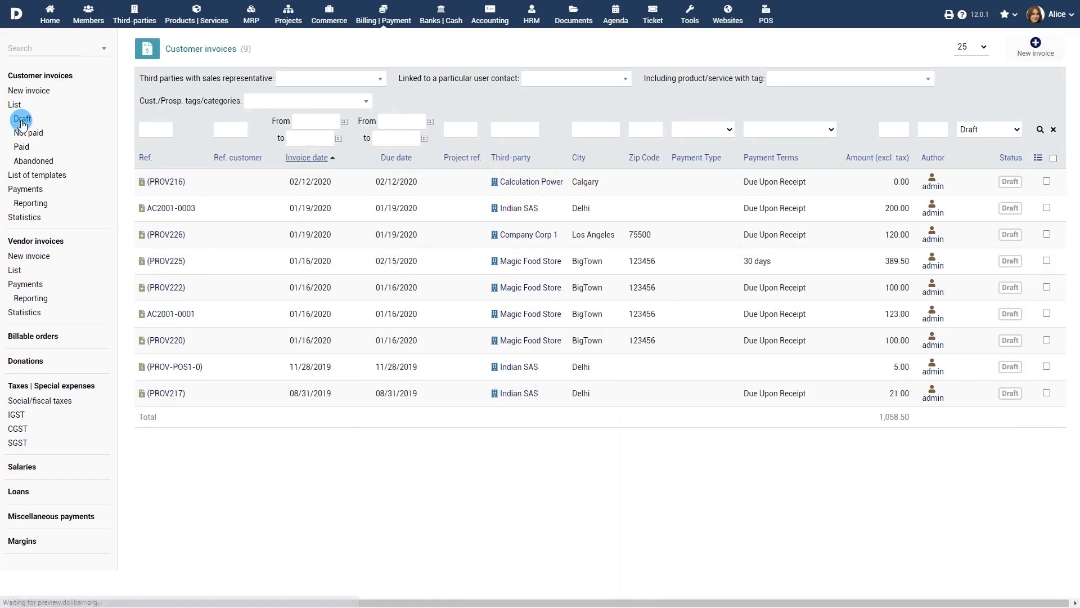
click(28, 135)
click(20, 148)
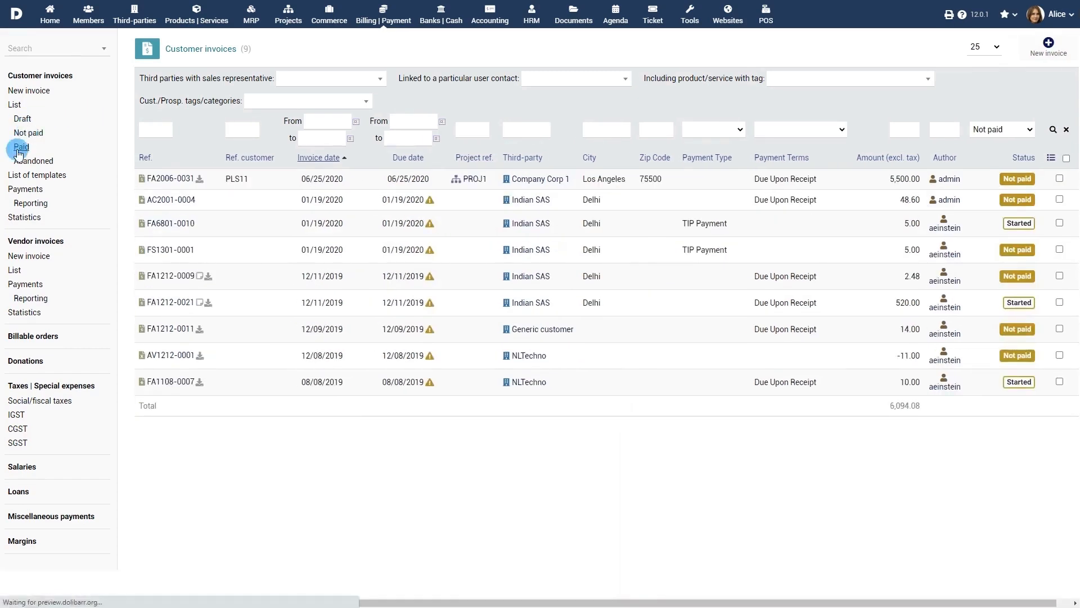
click(35, 161)
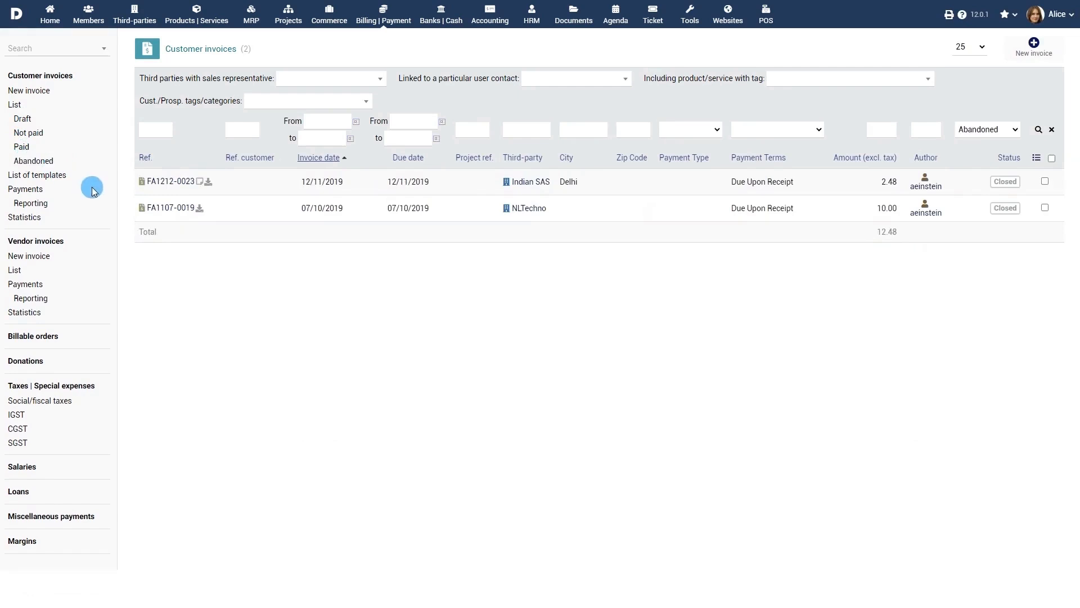
click(54, 186)
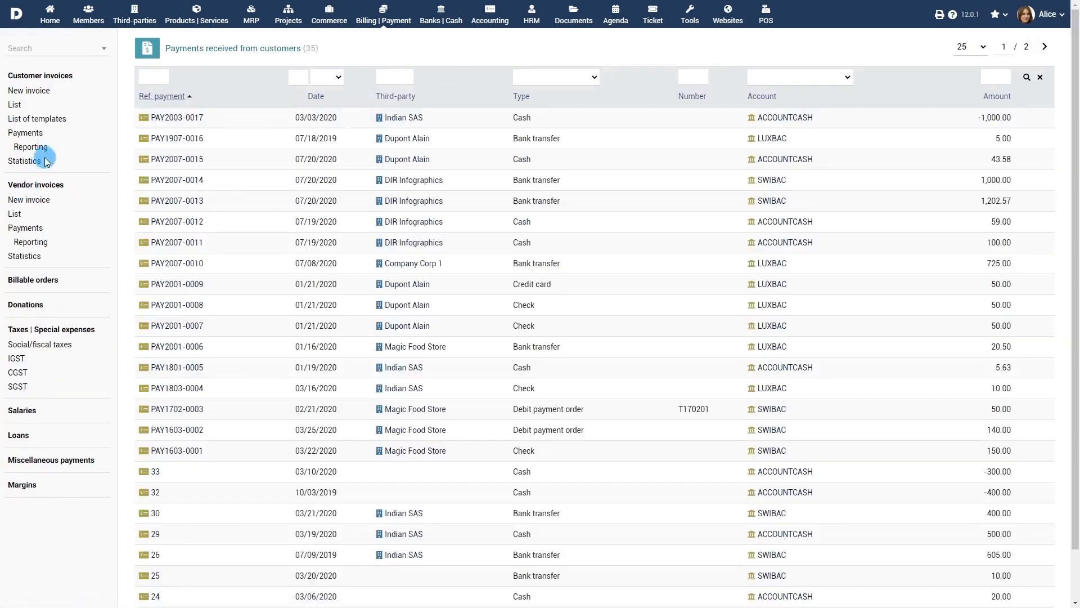
- Generate the June 2020 customer payments report and open payments-2020-06.pdf
click(31, 147)
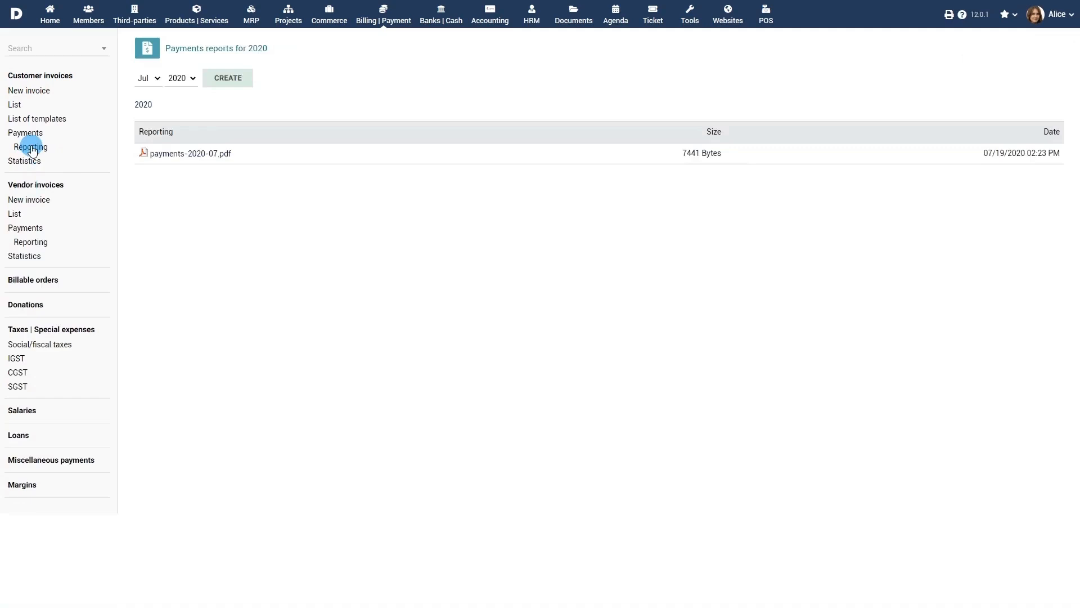
click(155, 79)
click(145, 142)
click(228, 77)
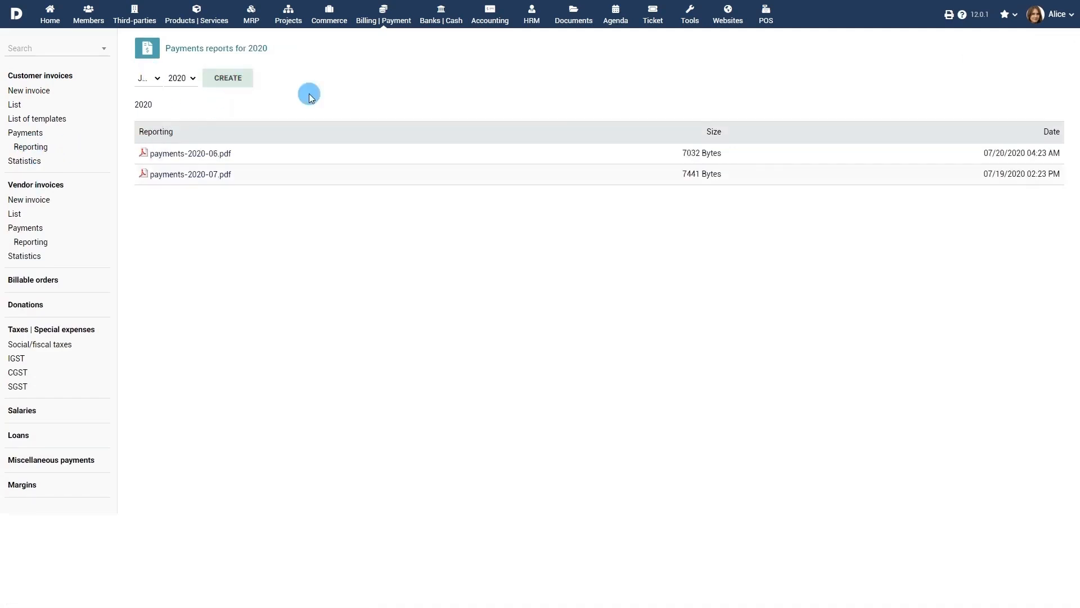
click(189, 155)
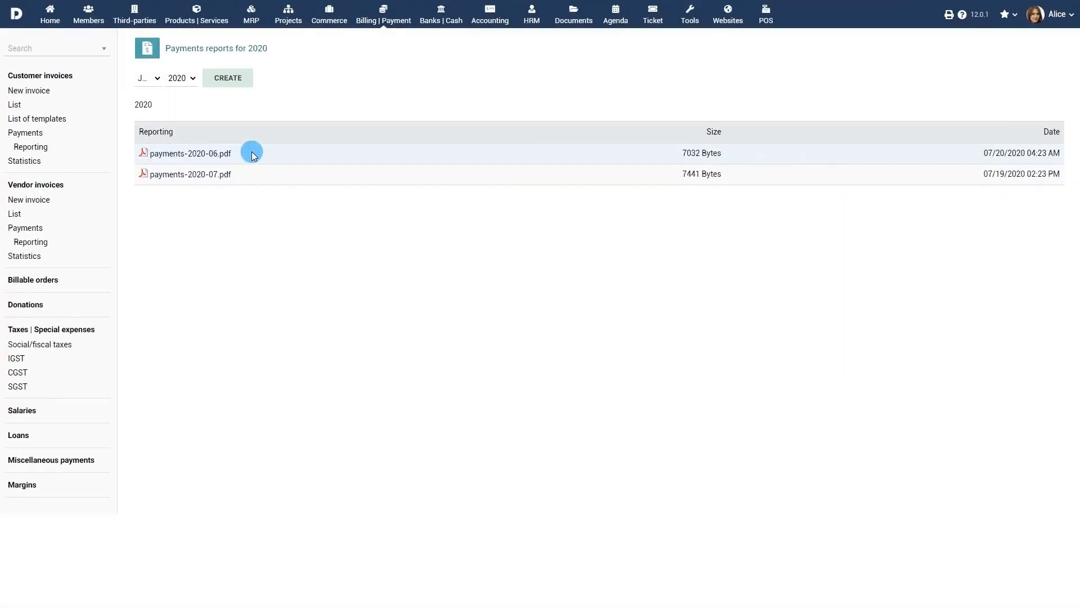
- Show customer invoice statistics filtered to Paid status
click(25, 162)
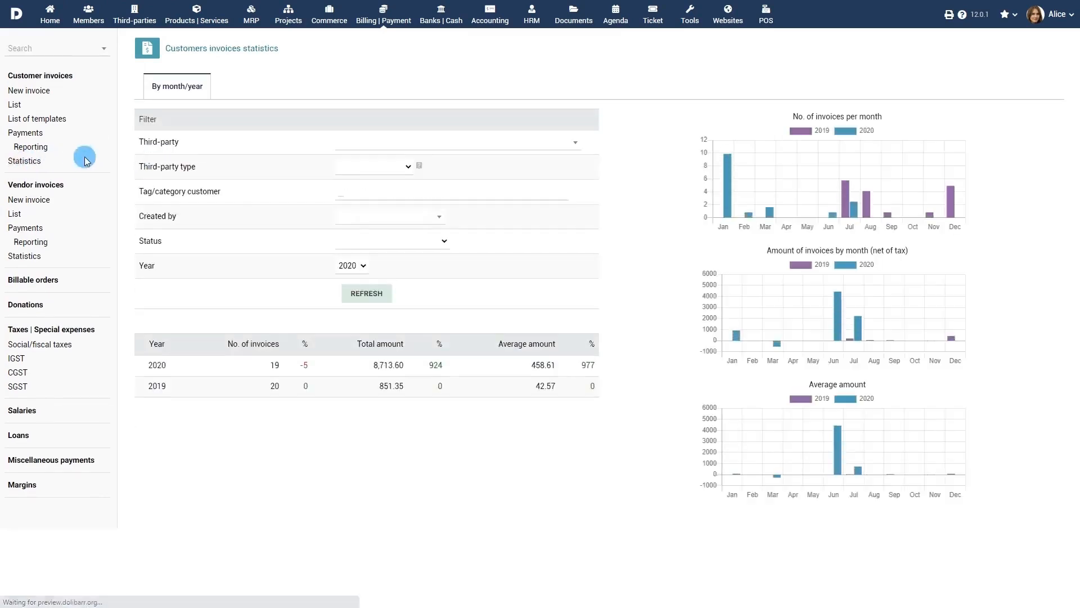
click(411, 243)
click(406, 286)
click(372, 293)
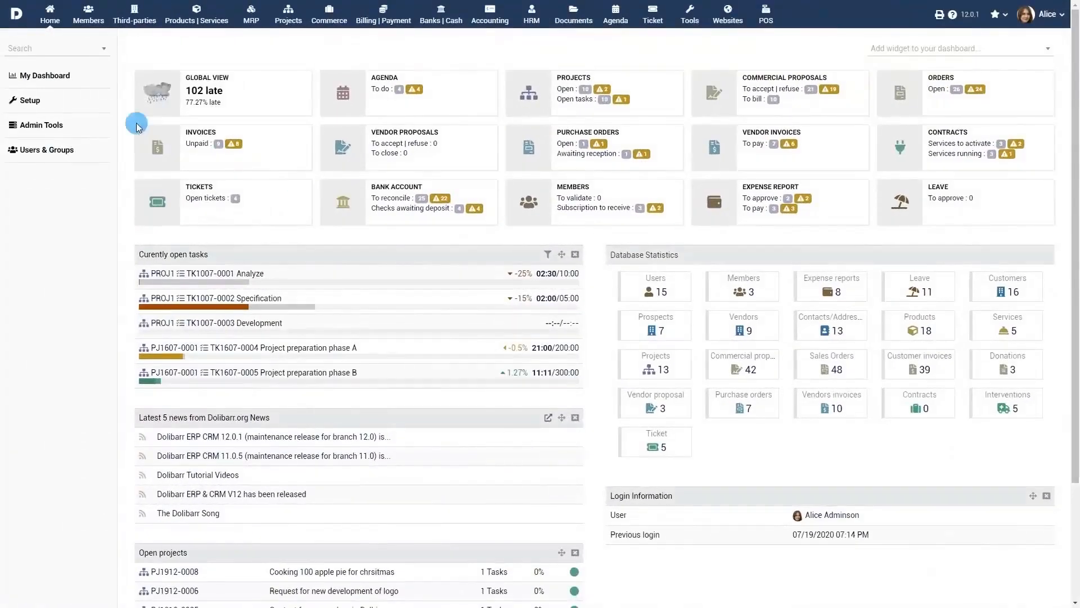
- In Invoices module setup, add a String attribute labelled 'Agent Code' with code agentcode
click(34, 102)
click(204, 158)
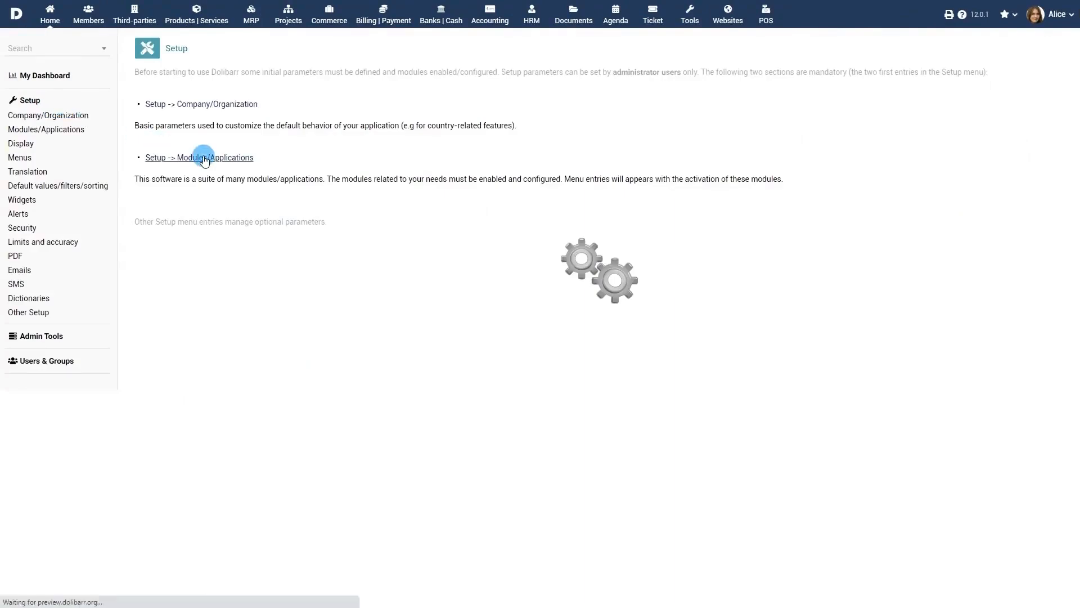
scroll(292, 205, down, 6)
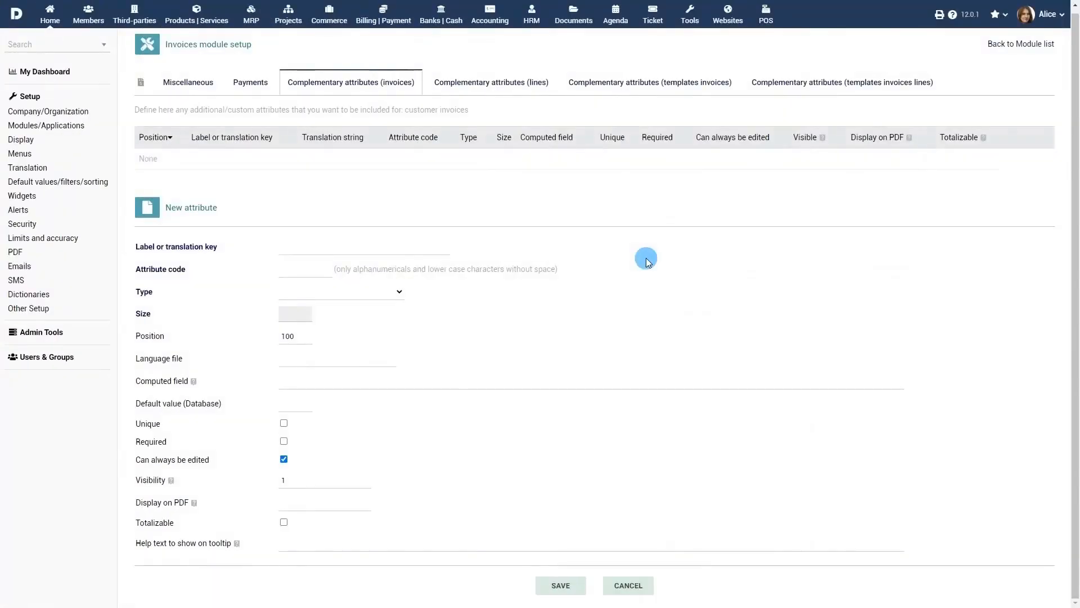
click(429, 250)
text(Agent Code)
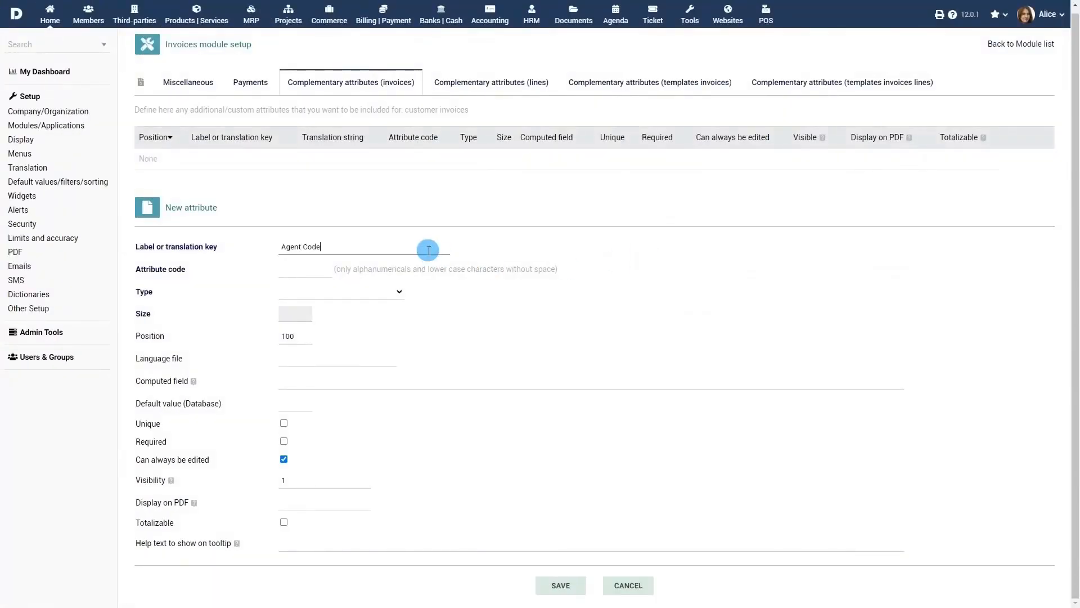
click(318, 272)
text(agentcode)
click(362, 295)
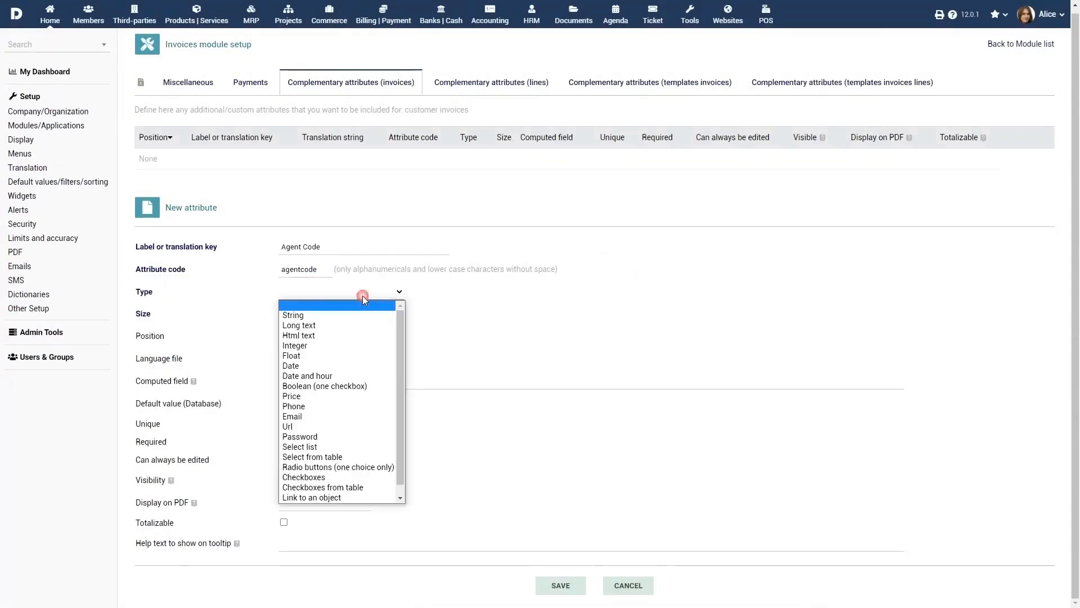
click(293, 315)
click(561, 585)
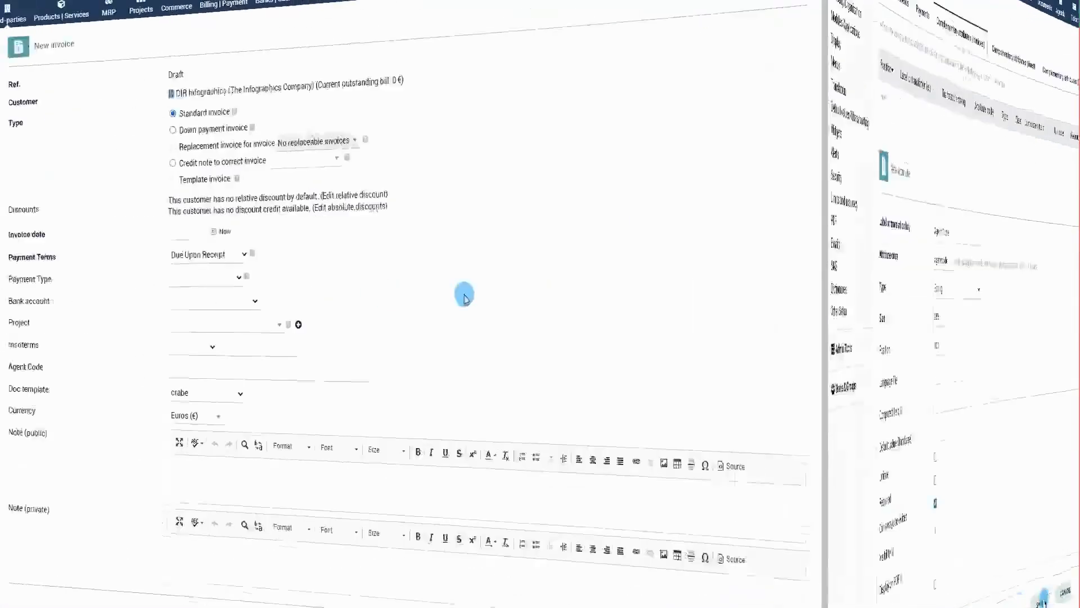